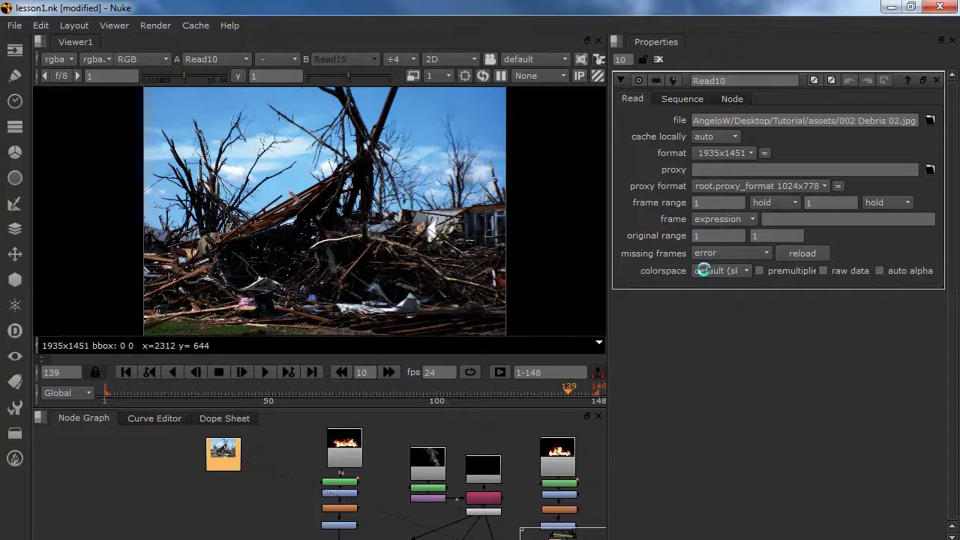
Set the colorspace of the debris image's Read node to linear.
left_click(703, 270)
left_click(709, 305)
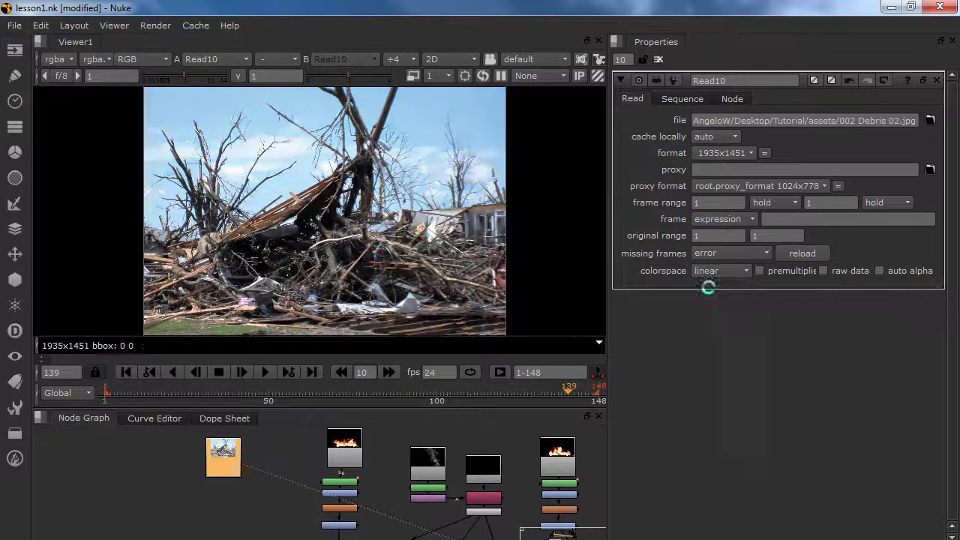
scroll(390, 243, "up", 3)
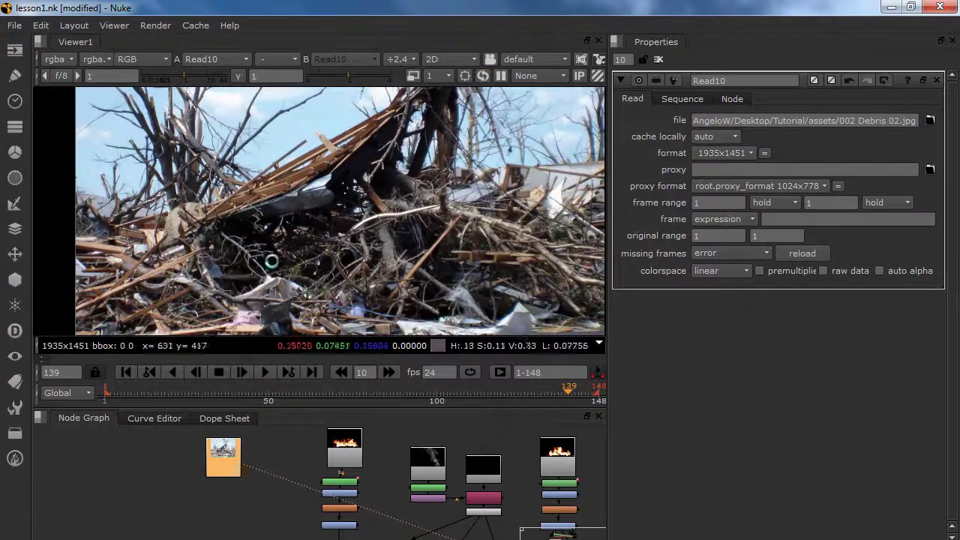
middle_click_drag(167, 162, 177, 198)
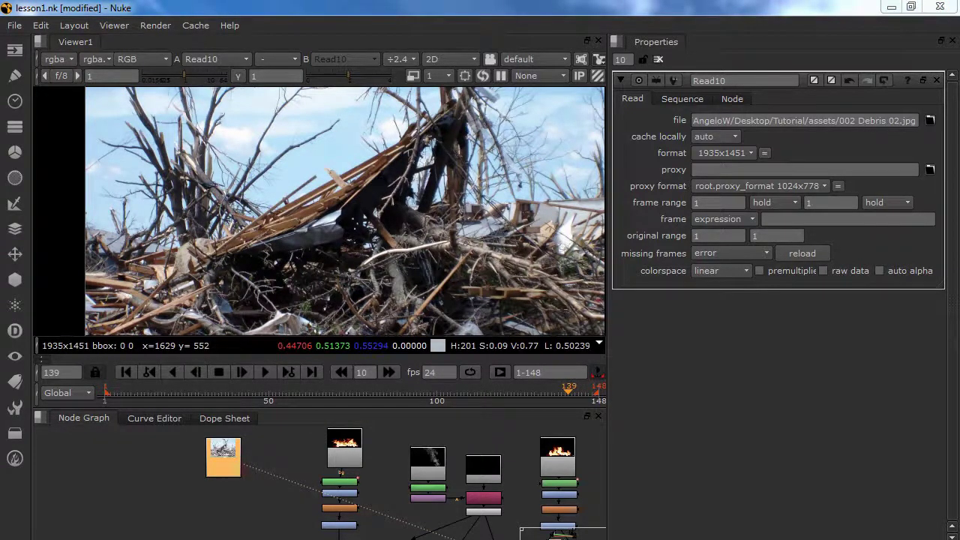
Paste the copied roto node chain ending in Roto13 below the debris Read and display its alpha channel.
left_click(214, 498)
key("ctrl+v")
left_click_drag(214, 476, 211, 467)
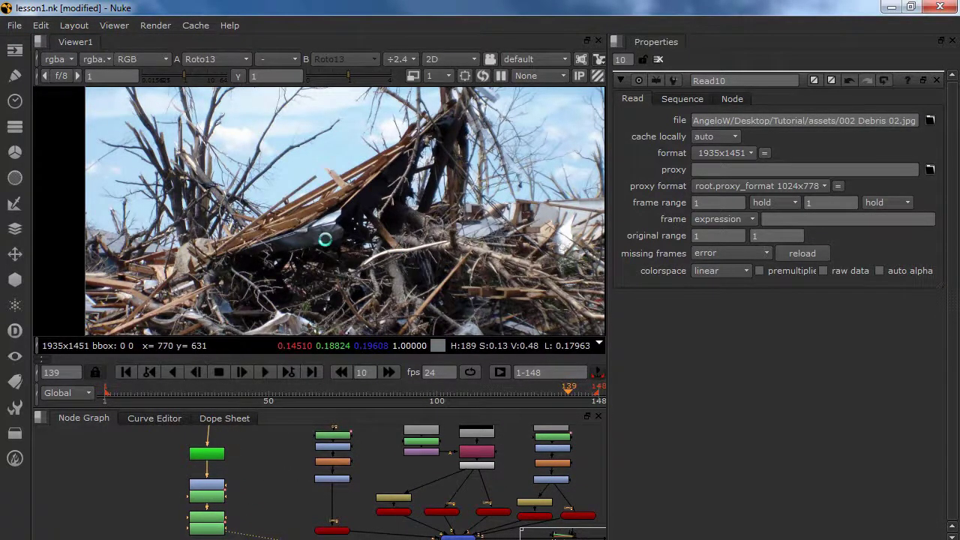
key("a")
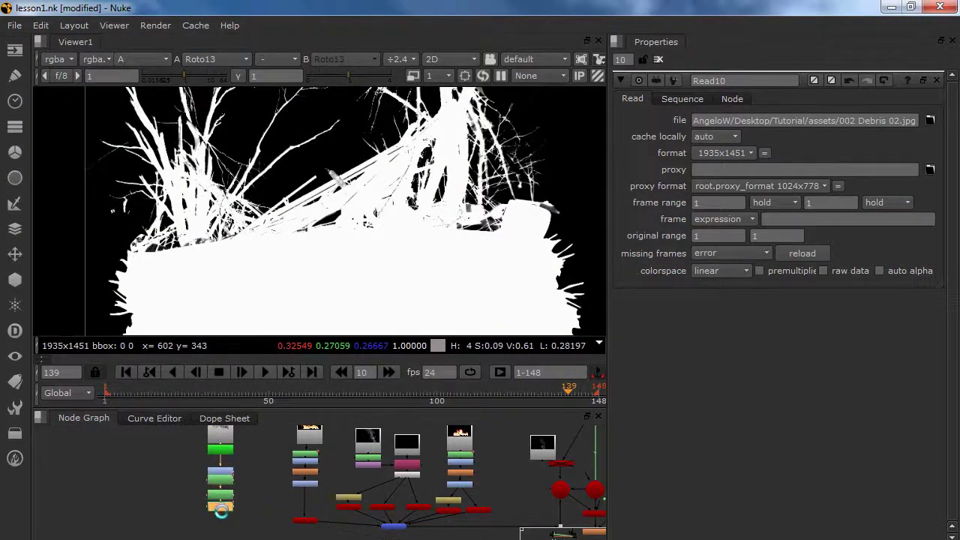
Add a Premult node after Roto13 and display the debris cutout in RGB.
key("Tab")
type("premult")
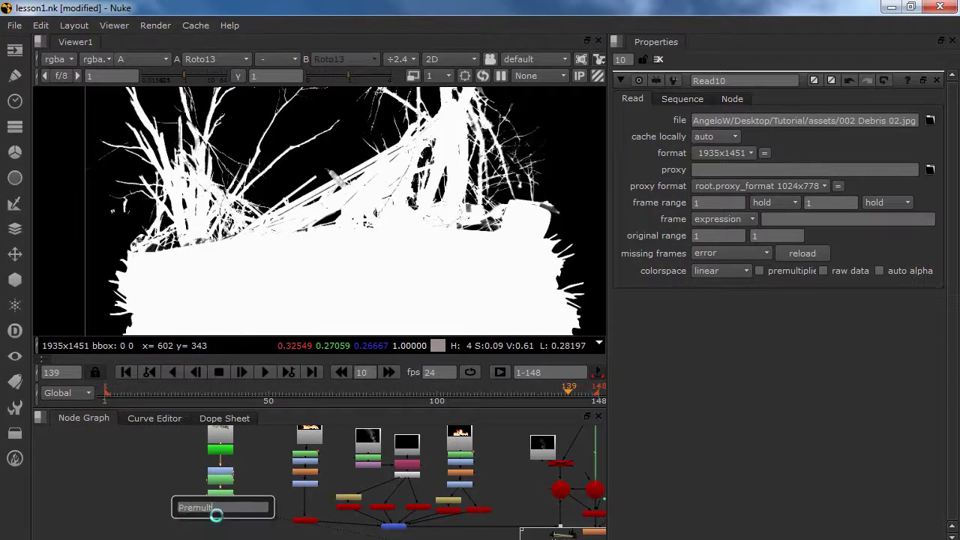
key("Return")
key("a")
scroll(390, 225, "down", 3)
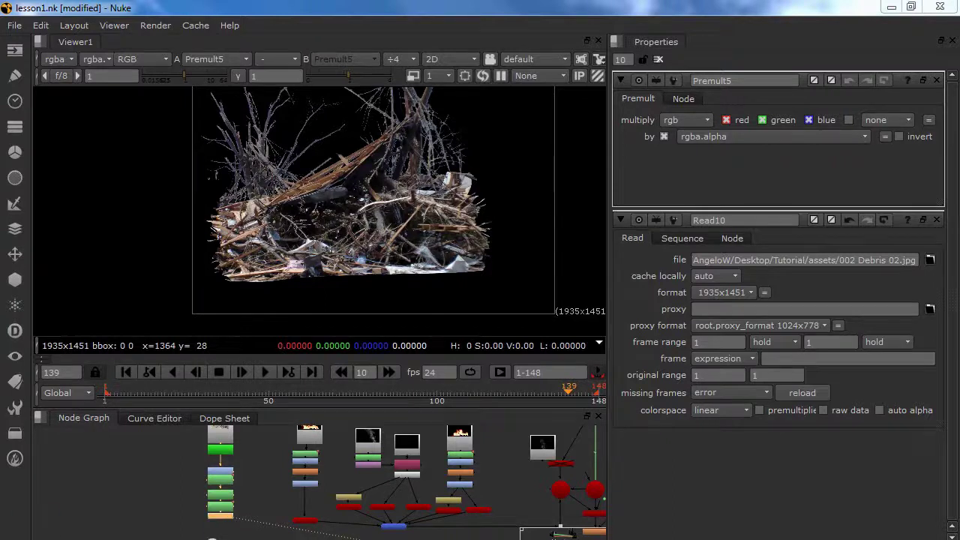
key("g")
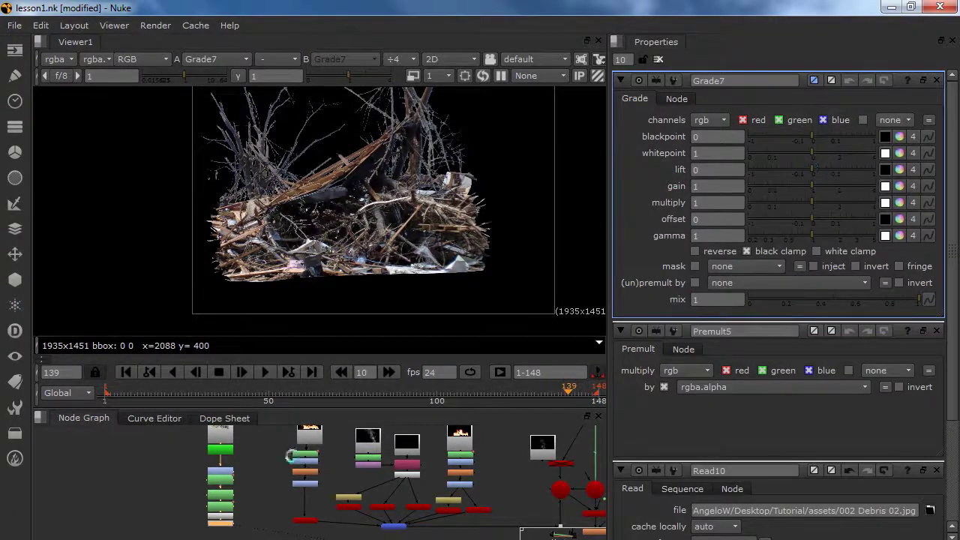
key("Delete")
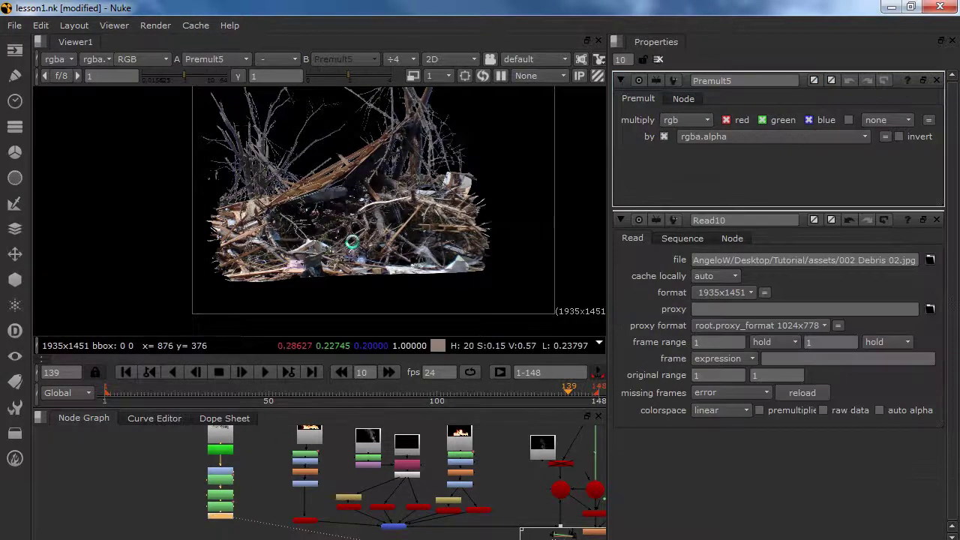
Display the final Merge7 composite and examine the larger fire.
middle_click_drag(549, 514, 474, 484)
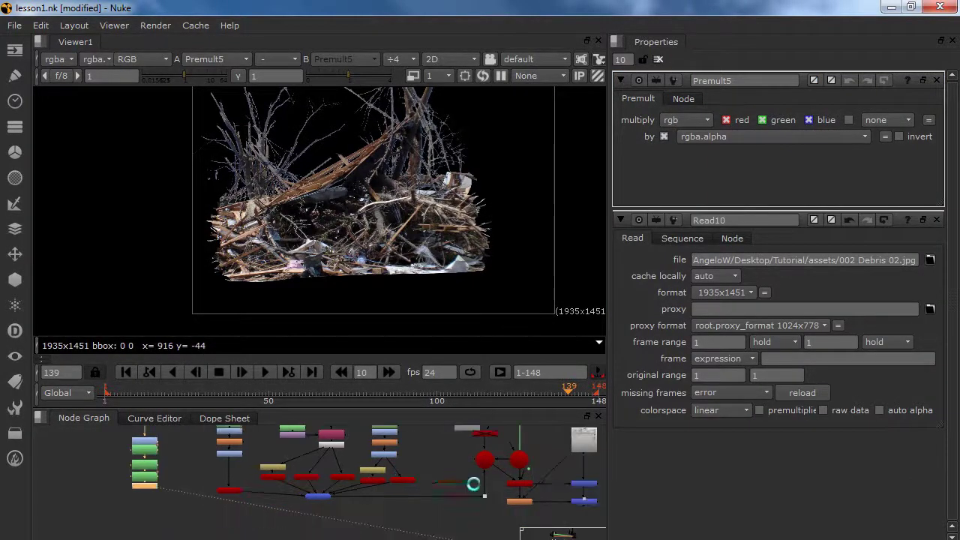
left_click(583, 504)
key("1")
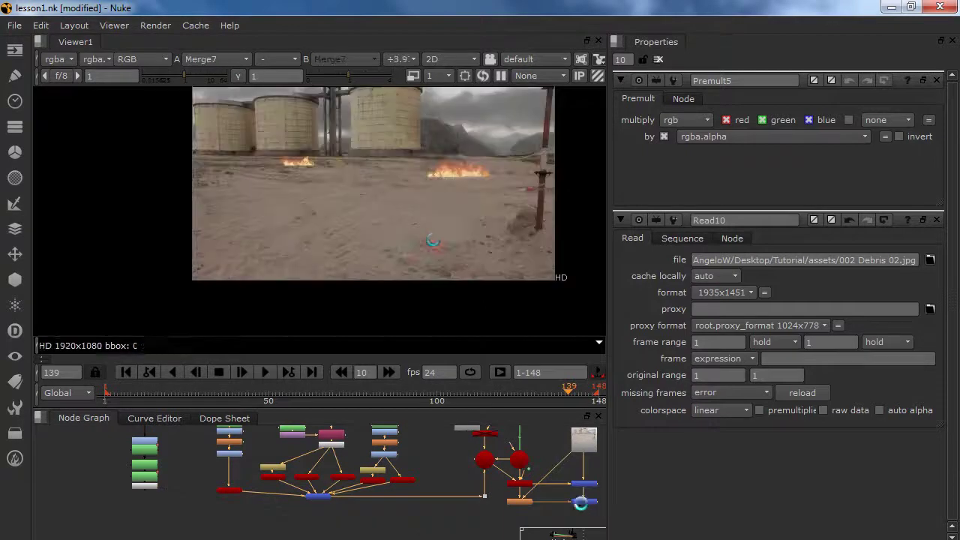
scroll(408, 221, "up", 4)
scroll(482, 180, "up", 3)
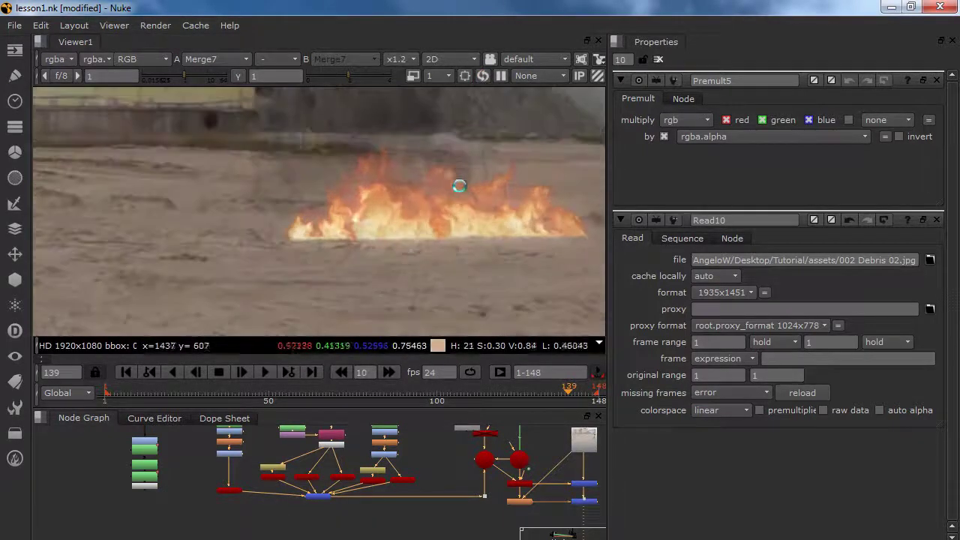
Duplicate the Card node that carries the larger fire, connect the copy to the debris Premult, and display it in 3D.
middle_click_drag(319, 499, 336, 530)
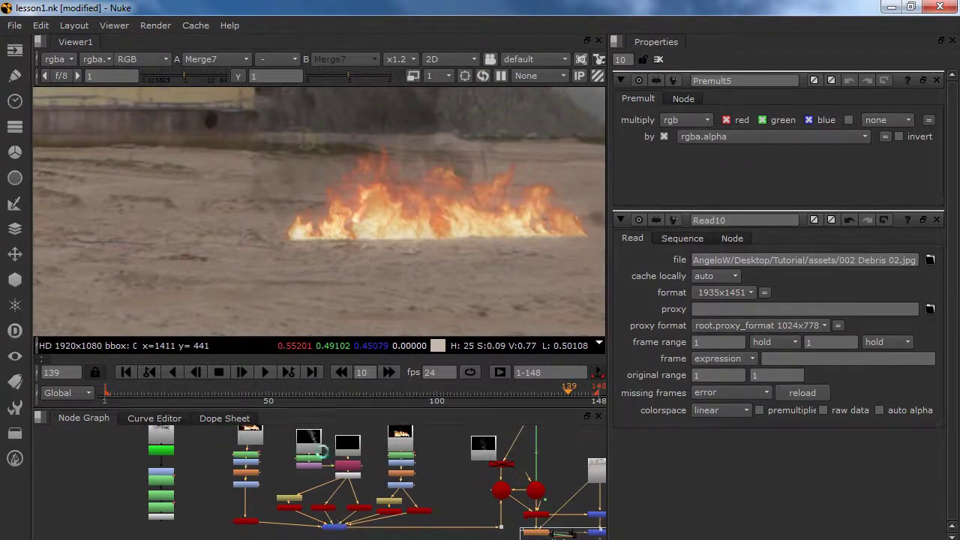
scroll(418, 510, "up", 3)
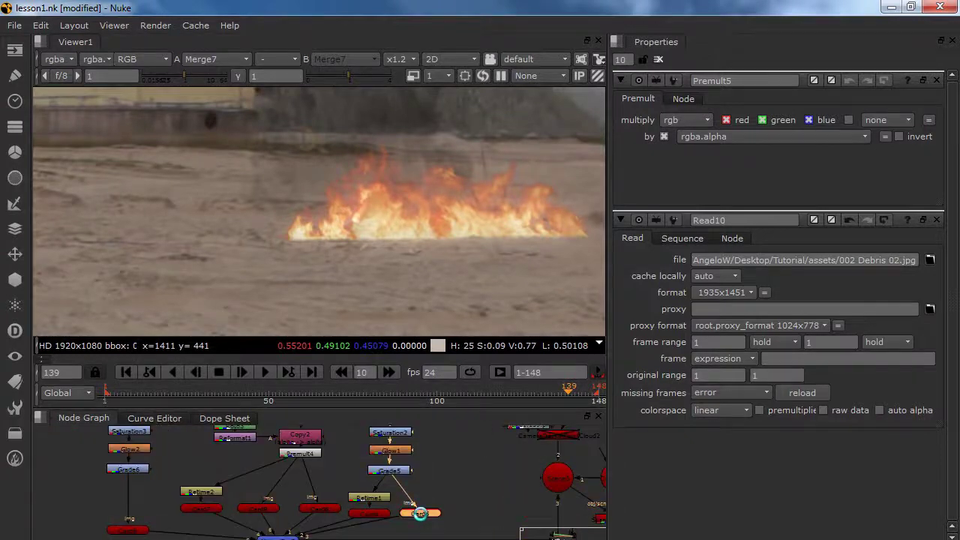
middle_click_drag(181, 520, 373, 480)
left_click(208, 502)
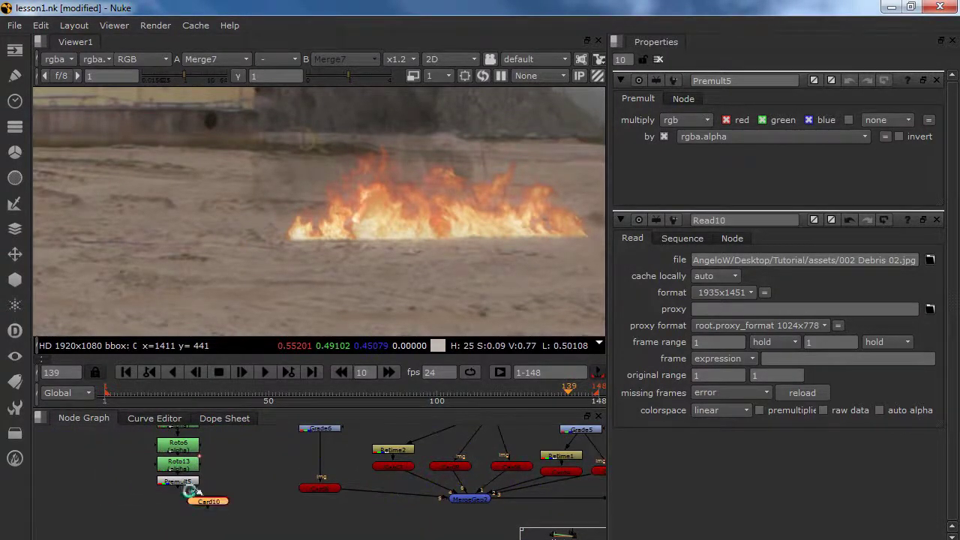
left_click_drag(212, 506, 182, 505)
left_click(182, 506, "ctrl+shift")
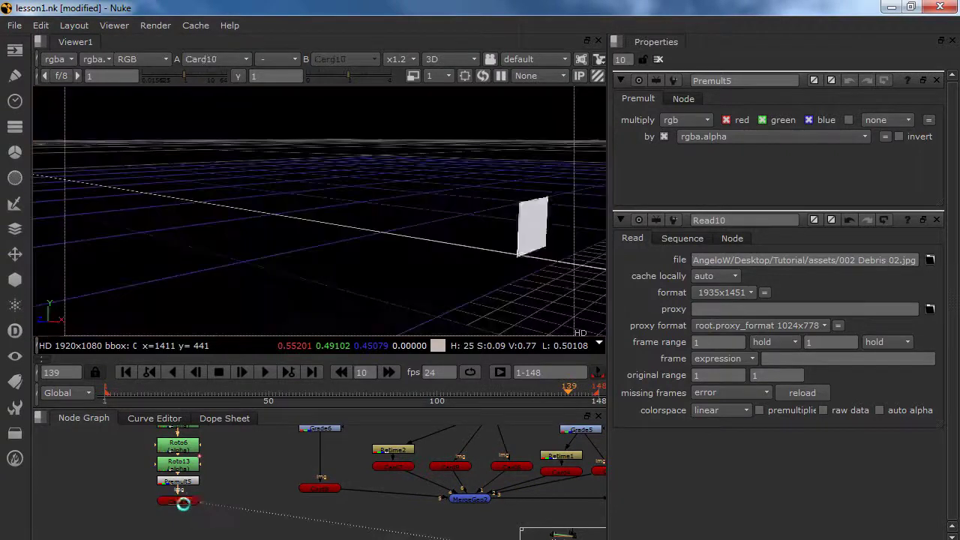
left_click_drag(444, 216, 382, 289, "ctrl")
middle_click_drag(221, 503, 179, 493)
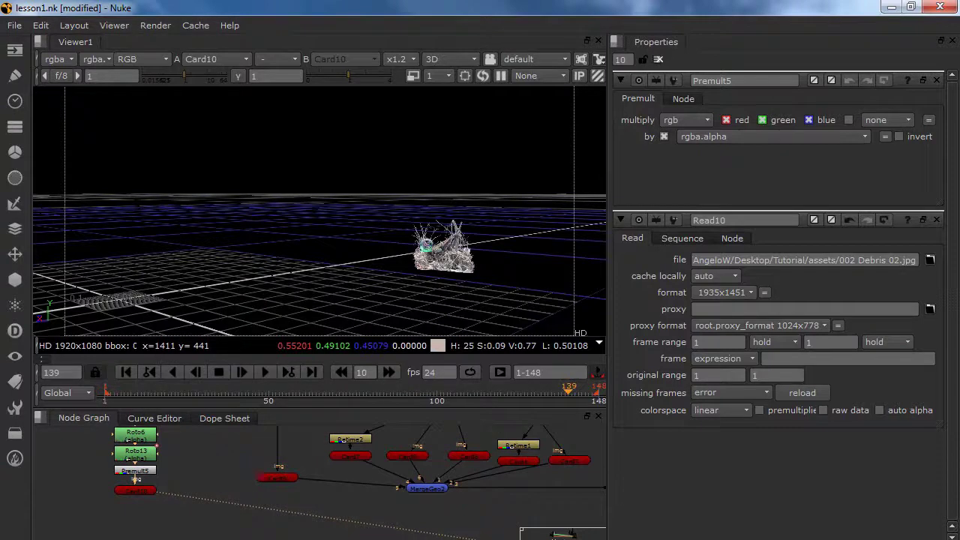
Connect the debris card to MergeGeo2 and display the merged geometry.
left_click_drag(134, 491, 135, 484)
left_click_drag(411, 302, 403, 249, "ctrl")
left_click(142, 486)
left_click_drag(139, 492, 121, 492)
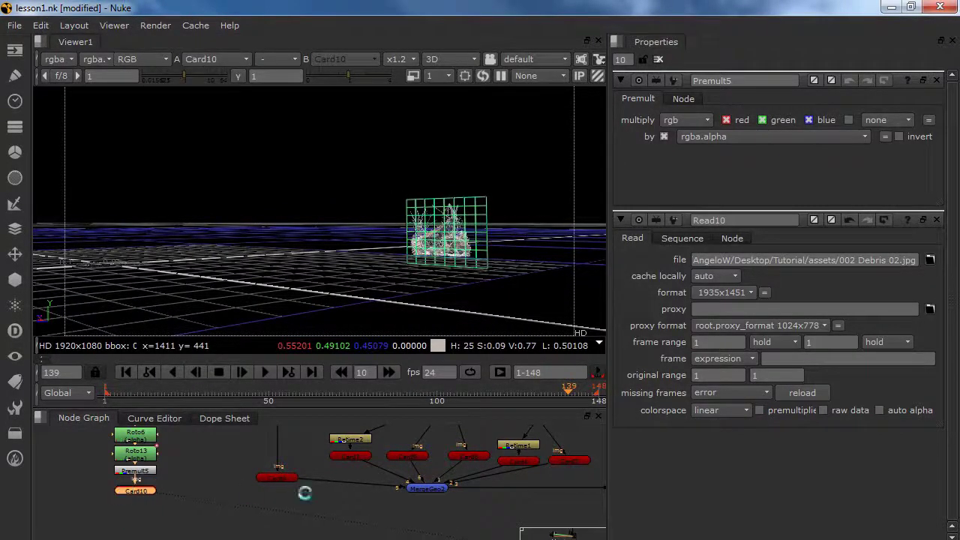
left_click(403, 488)
left_click_drag(401, 489, 142, 491)
key("1")
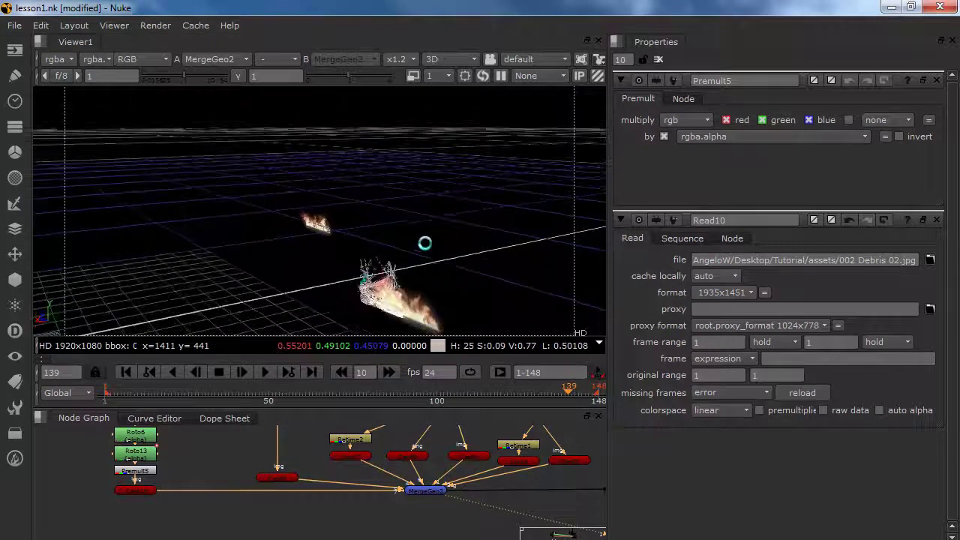
Move the debris card to about x -1.306, z -0.47 by the larger fire and display the Merge7 composite.
double_click(136, 490)
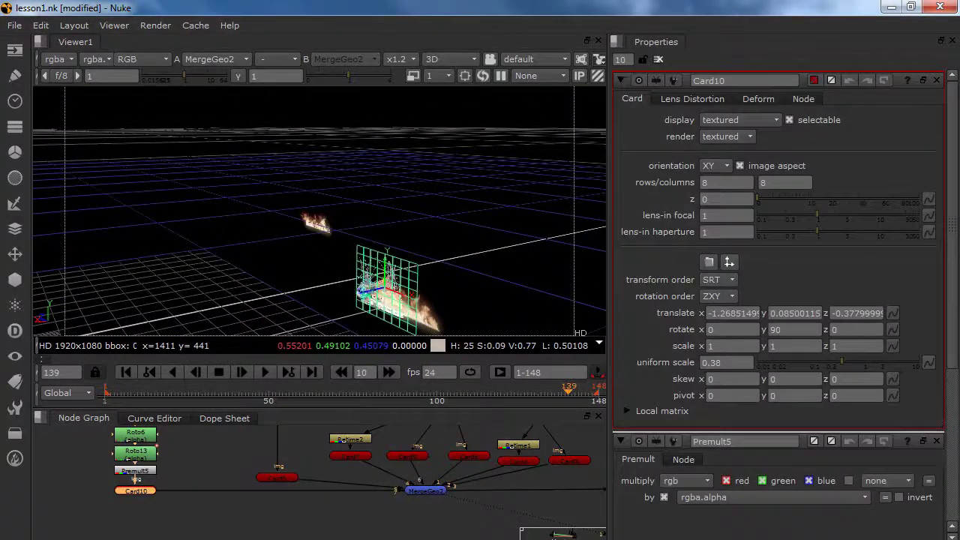
left_click_drag(365, 291, 564, 265)
middle_click_drag(426, 512, 187, 467)
middle_click_drag(430, 459, 237, 442)
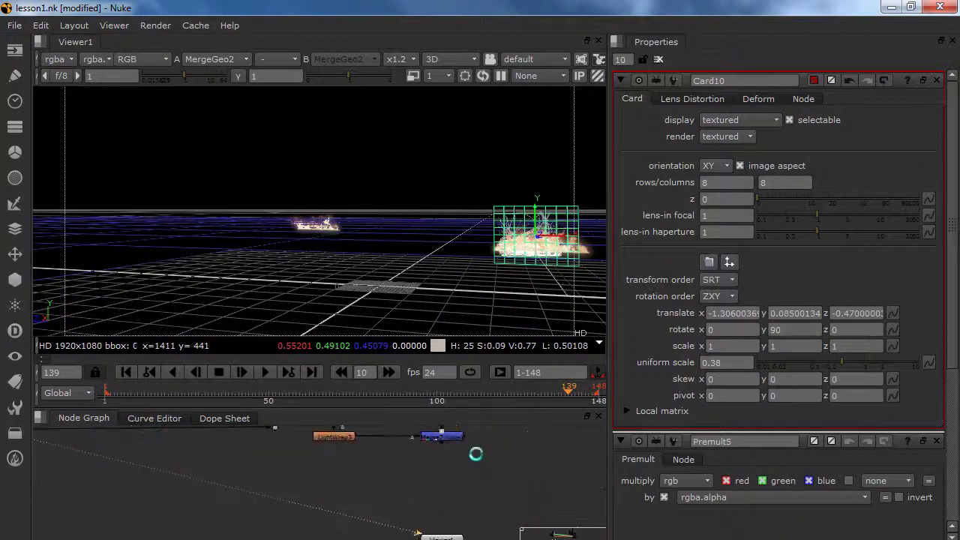
scroll(478, 455, "down", 2)
left_click(456, 441)
key("1")
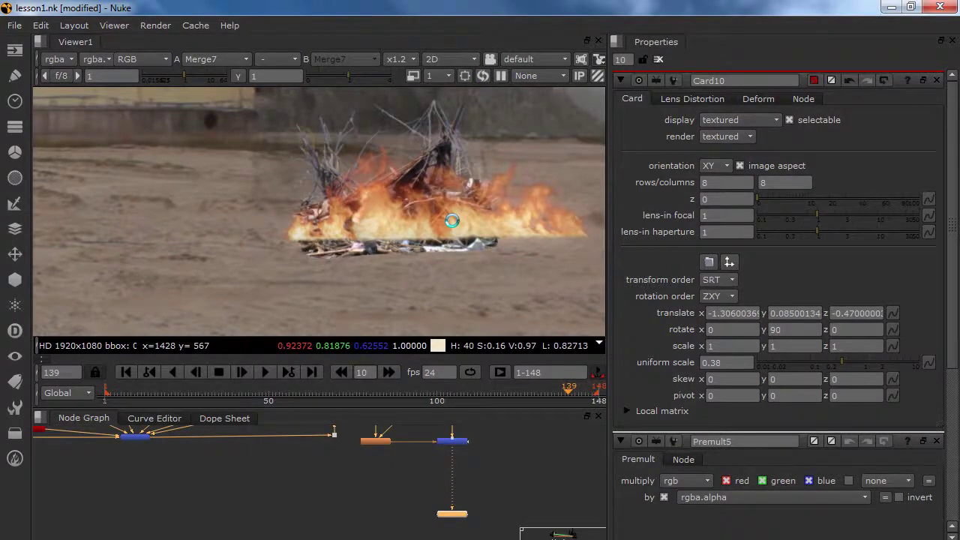
Scale the debris card uniformly to 0.26 and move it to about y 0.077, z -0.496 within the fire.
scroll(368, 281, "down", 3)
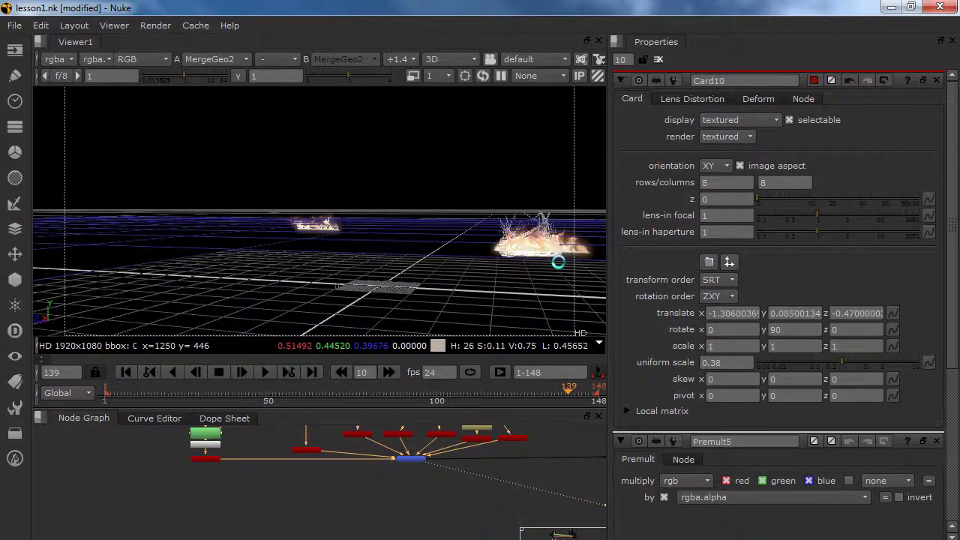
left_click_drag(558, 262, 384, 271, "ctrl")
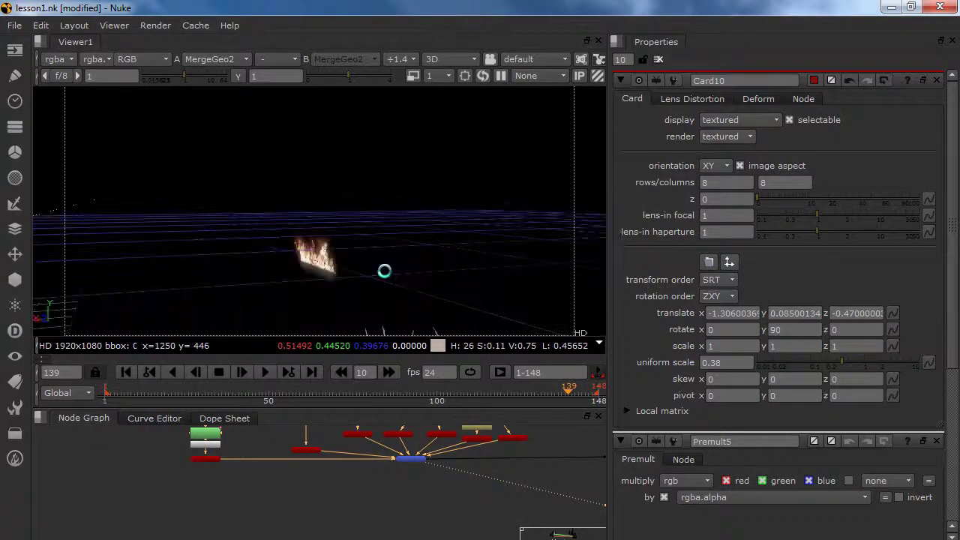
left_click(213, 458)
left_click_drag(397, 235, 424, 222, "ctrl")
scroll(395, 237, "down", 5)
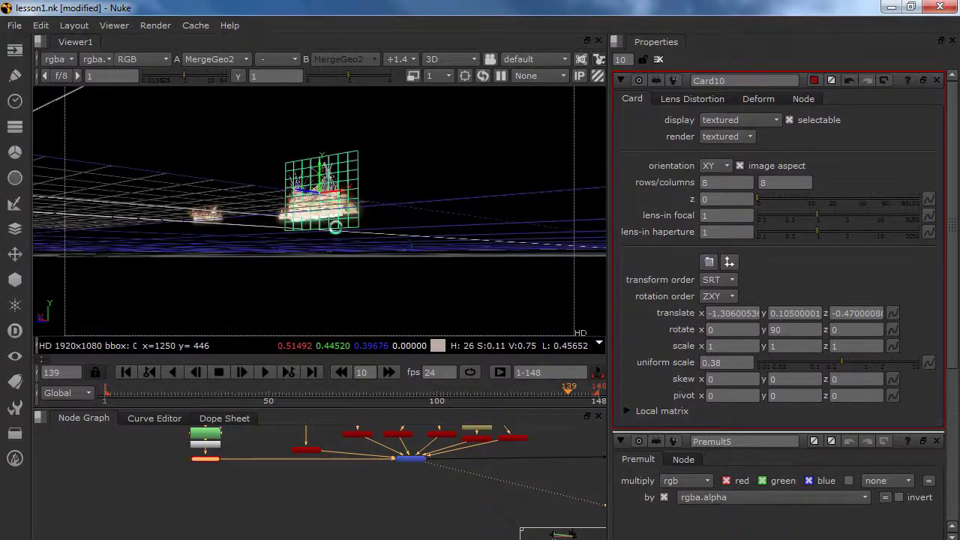
left_click_drag(351, 233, 324, 227, "ctrl")
scroll(324, 228, "up", 5)
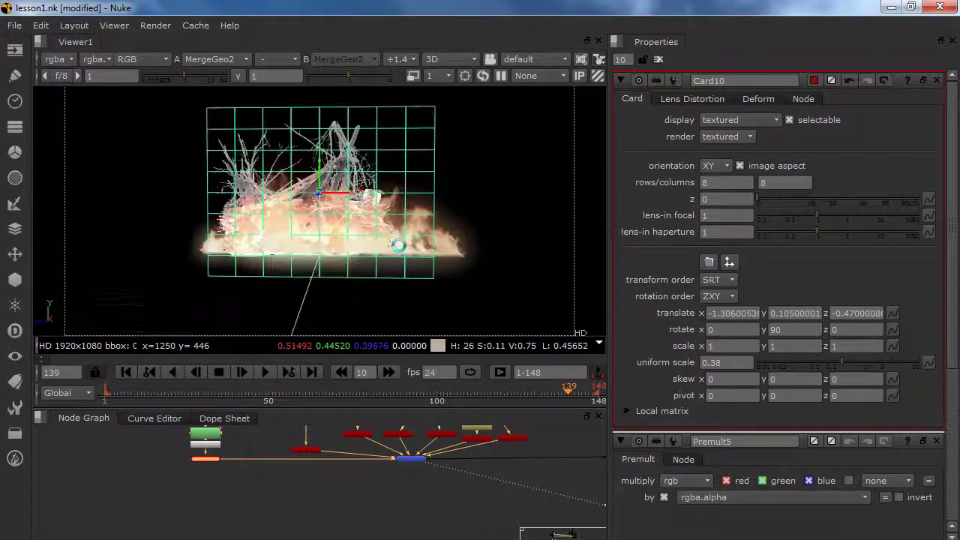
left_click_drag(839, 360, 831, 361)
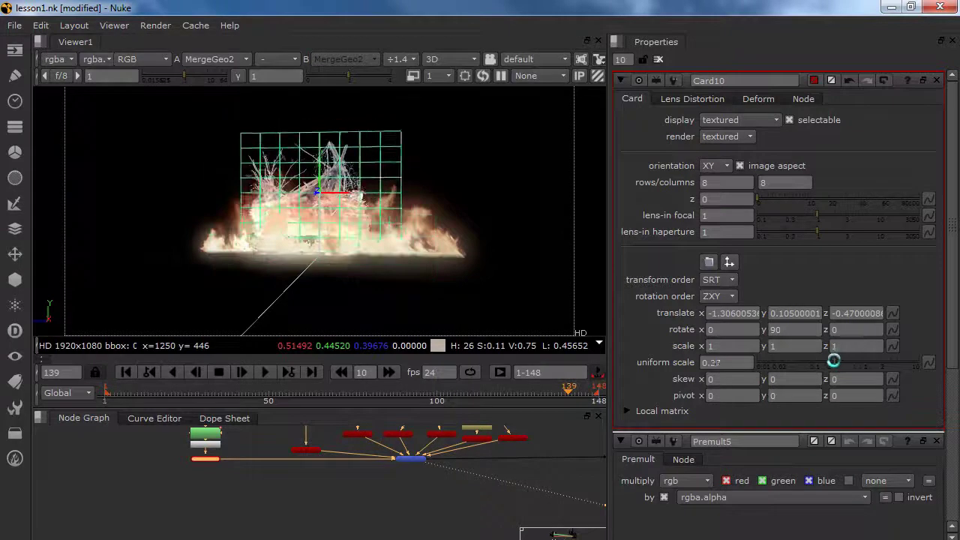
left_click_drag(318, 163, 312, 178)
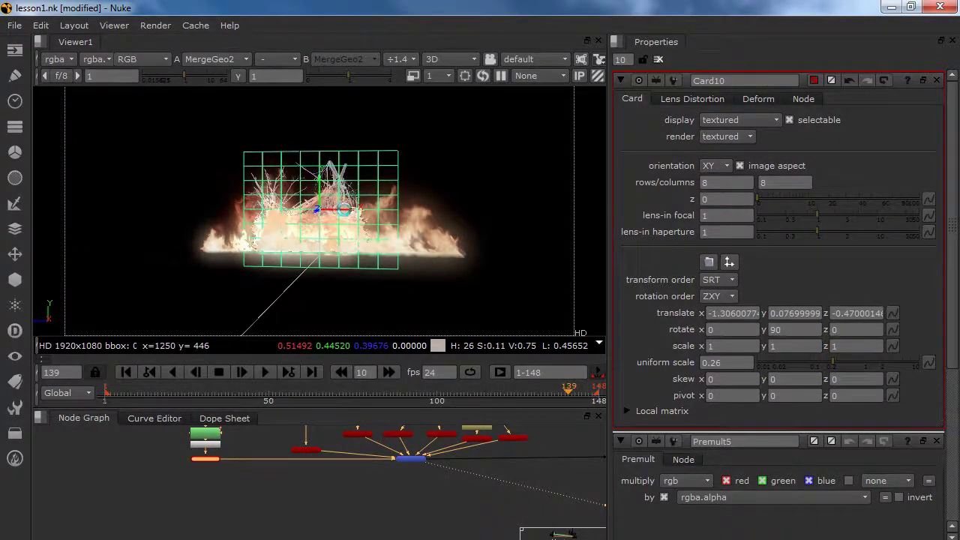
left_click_drag(344, 210, 365, 234)
Display the Merge7 composite again and check the debris placement in the fire.
middle_click_drag(493, 509, 424, 484)
scroll(423, 463, "down", 1)
left_click(535, 447)
key("1")
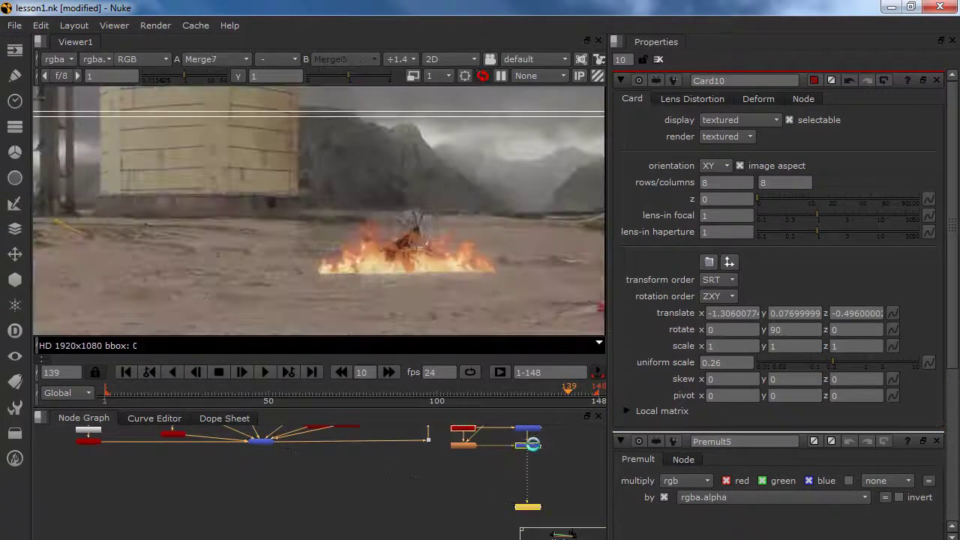
scroll(391, 229, "up", 3)
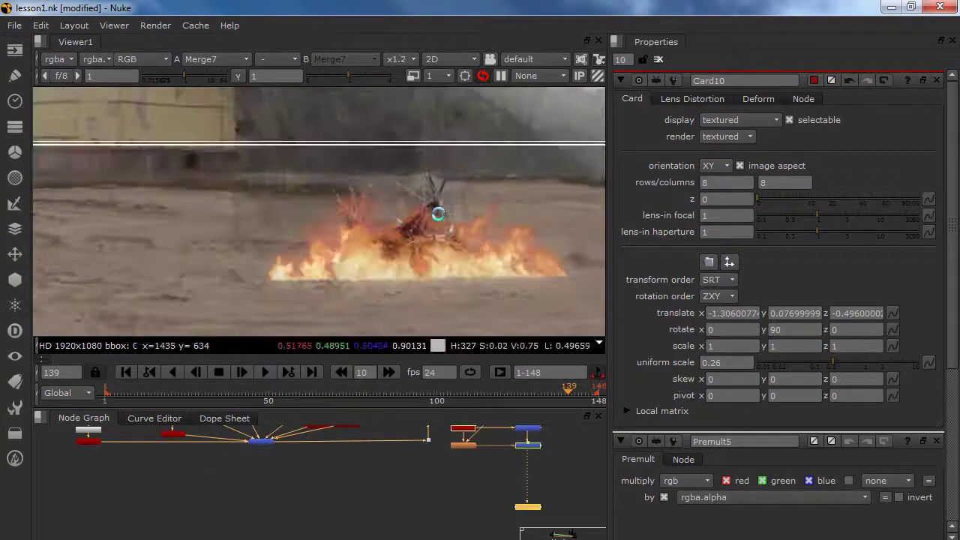
Insert a Grade node between the debris Premult and its card.
middle_click_drag(192, 479, 365, 519)
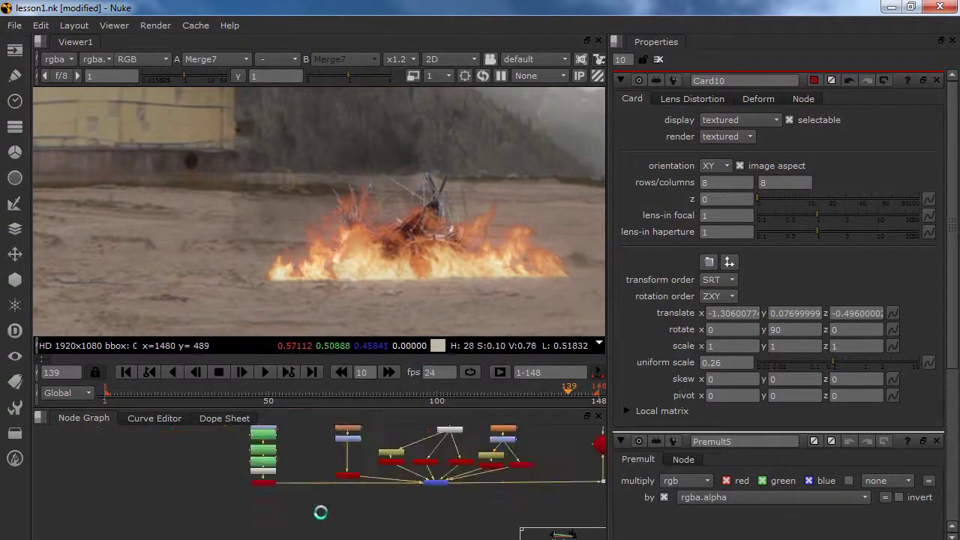
left_click(265, 482)
left_click(264, 455)
double_click(265, 456)
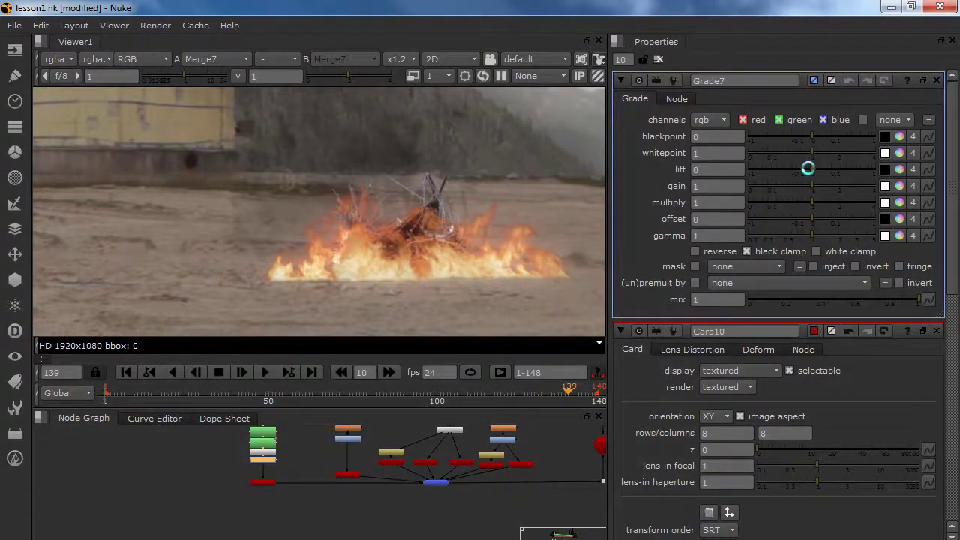
Set the debris Grade's lift to 0.15 and its (un)premult by option to rgba.alpha.
left_click(808, 169)
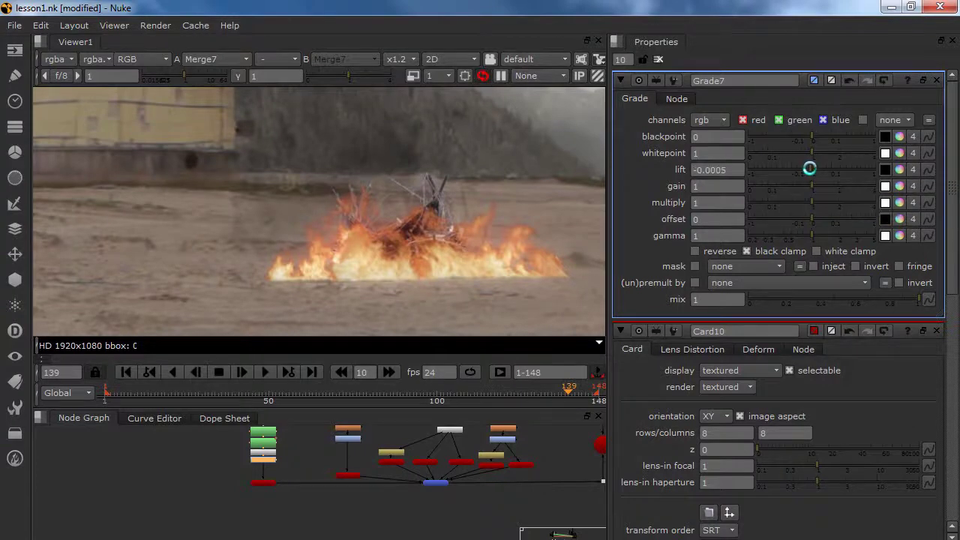
left_click(813, 170)
left_click_drag(814, 169, 836, 172)
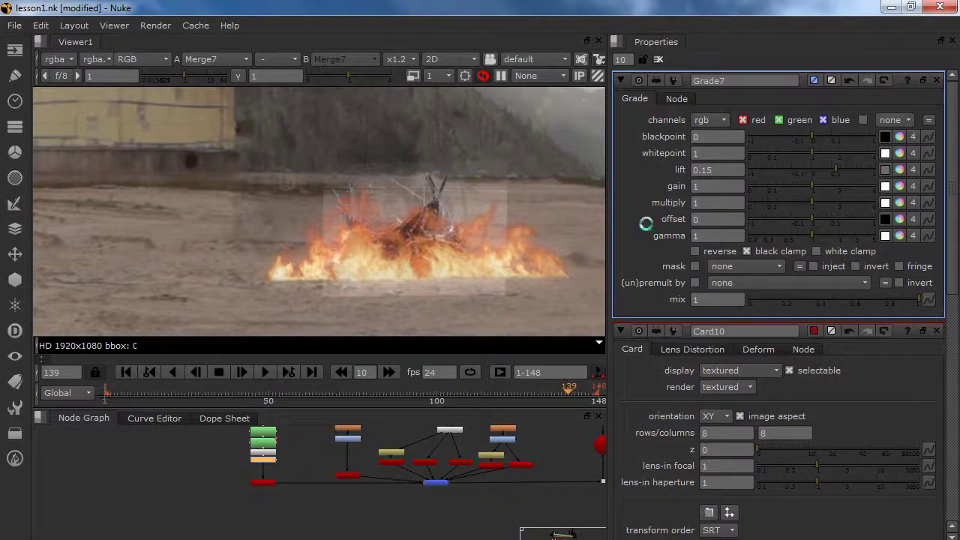
left_click(722, 283)
left_click(749, 355)
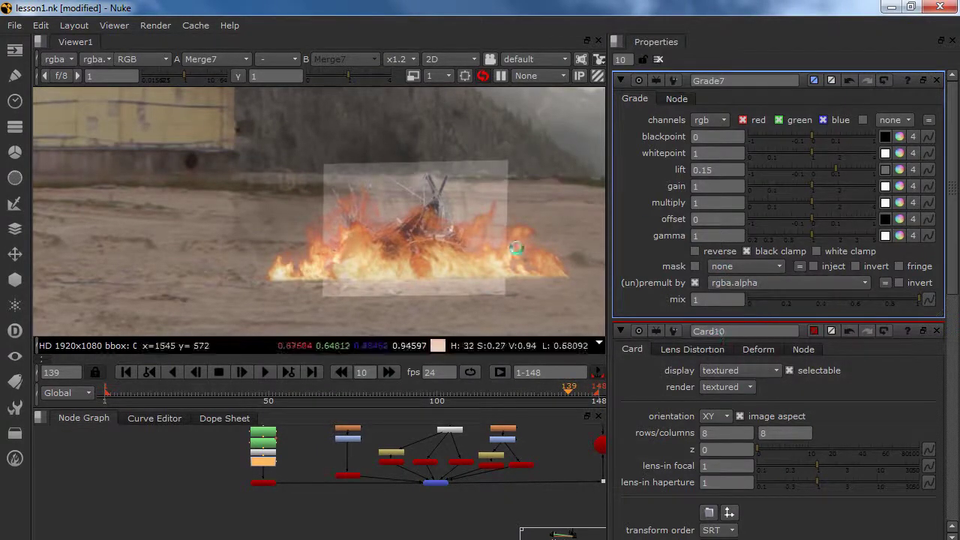
Set the debris Grade's lift to 0.035.
left_click(703, 170)
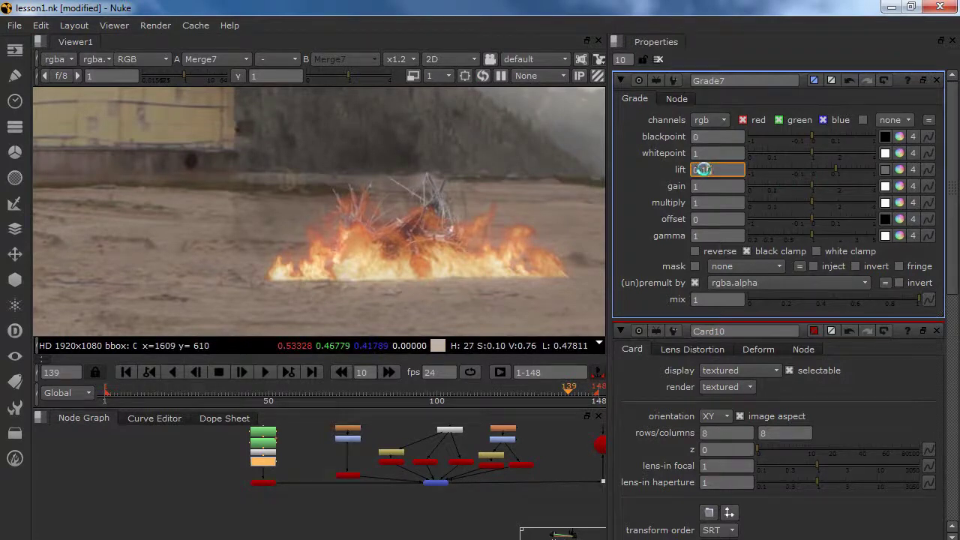
type("0.03")
type(".35")
key("Return")
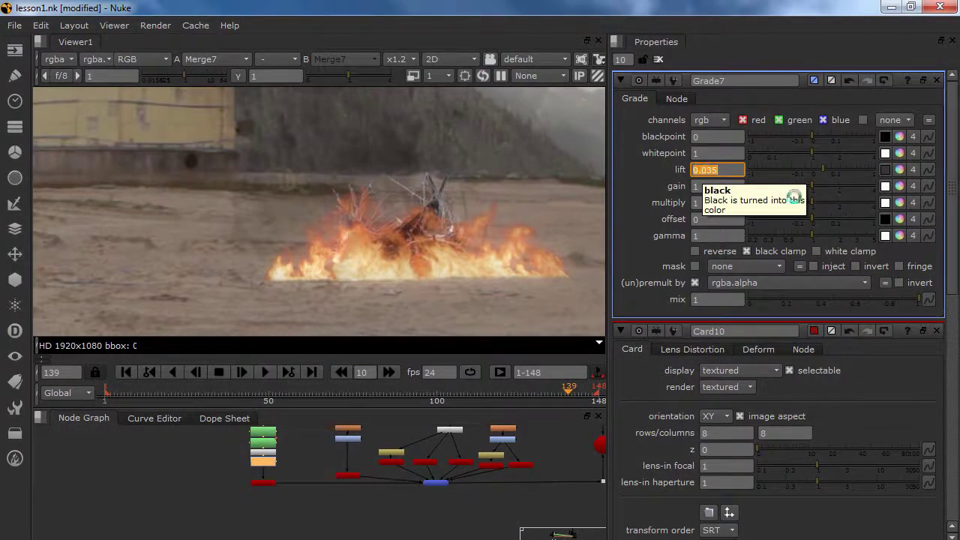
Set the debris Grade's gain to 0.8 and gamma to 1.2, and close all open node properties.
key("Tab")
type("0.8")
key("Return")
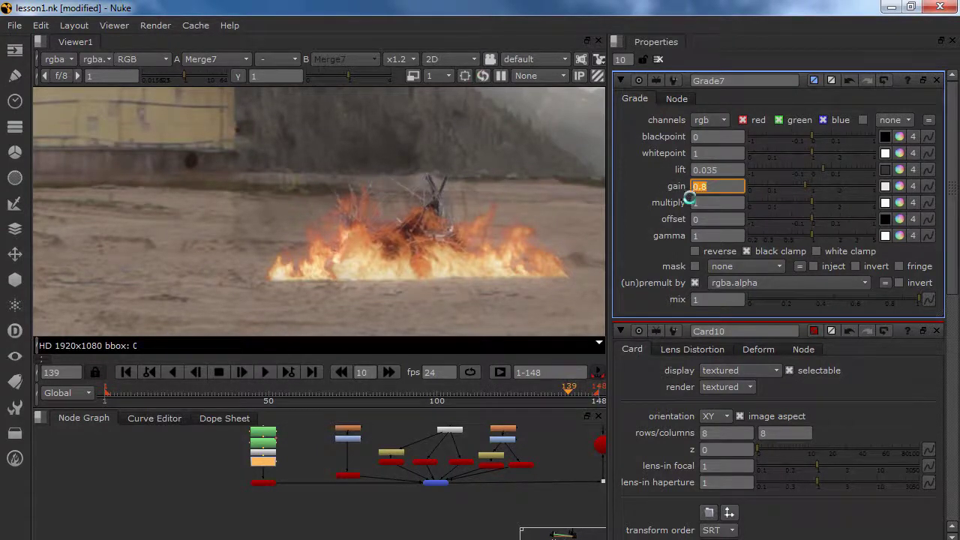
left_click(731, 236)
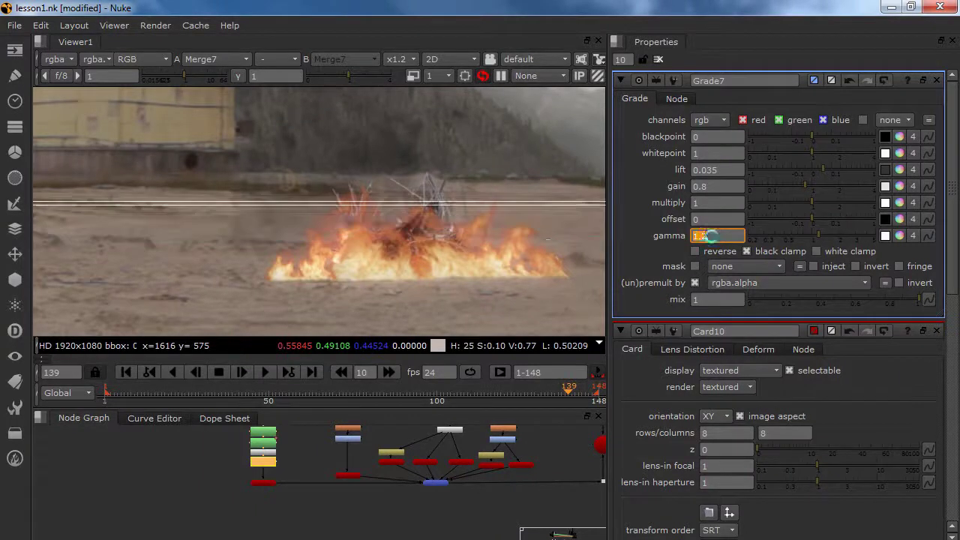
left_click(658, 60)
scroll(457, 230, "down", 5)
scroll(452, 229, "up", 3)
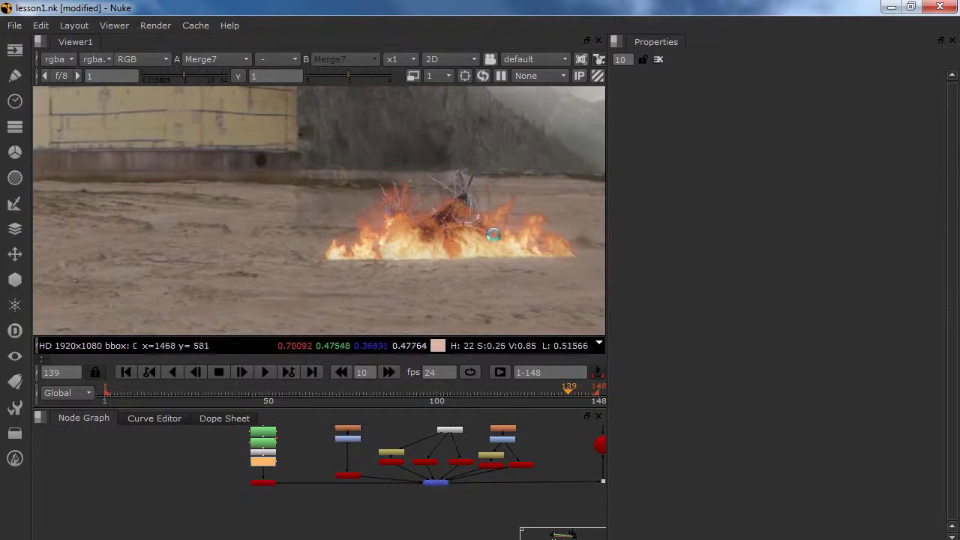
Insert an EdgeBlur node between the debris Grade and its card.
scroll(303, 486, "up", 3)
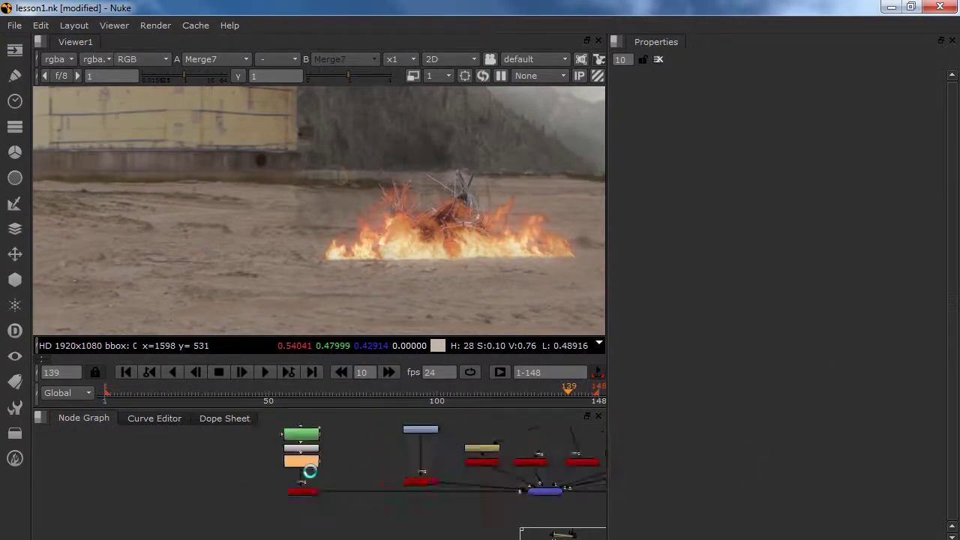
key("Tab")
type("ed")
left_click(300, 473)
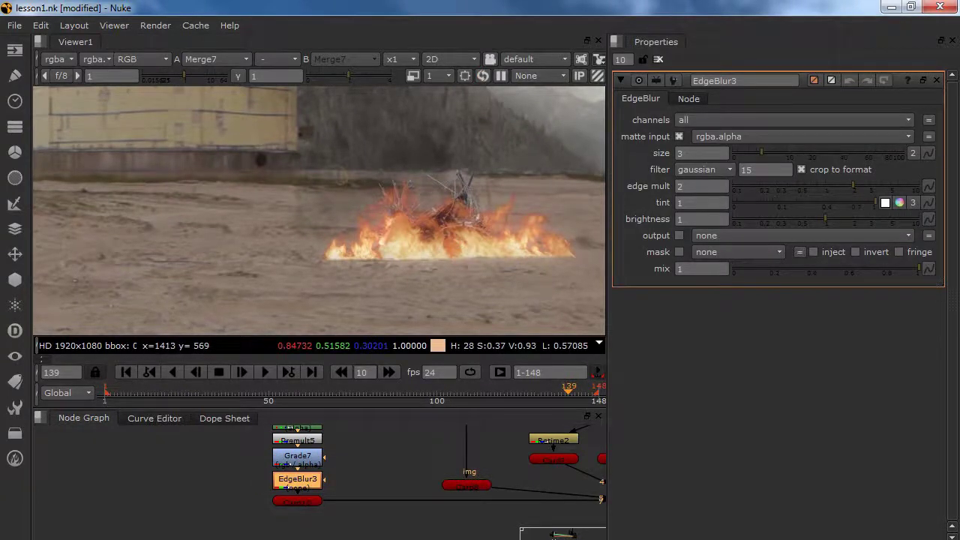
Set the debris EdgeBlur's size to 10 and inspect the softened branch edges in the composite.
scroll(469, 210, "up", 2)
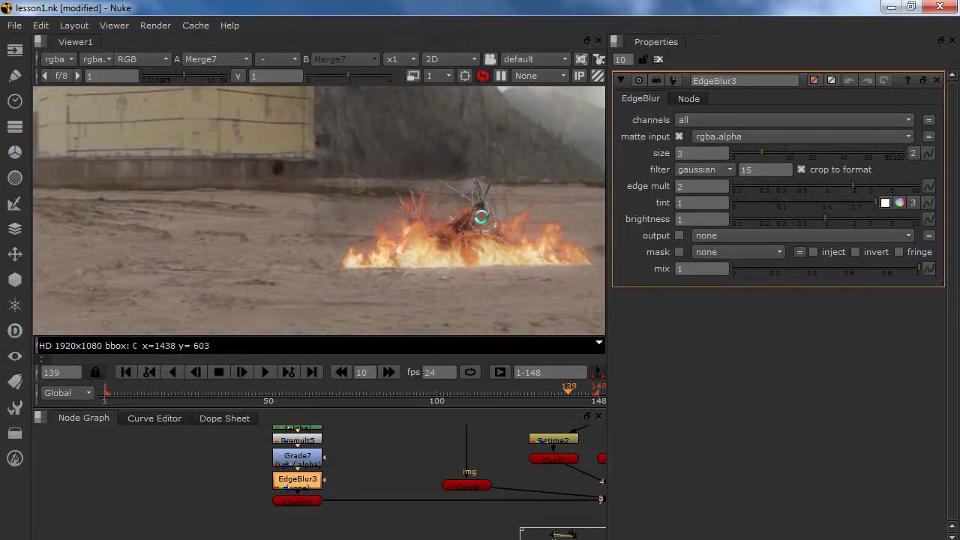
key("Return")
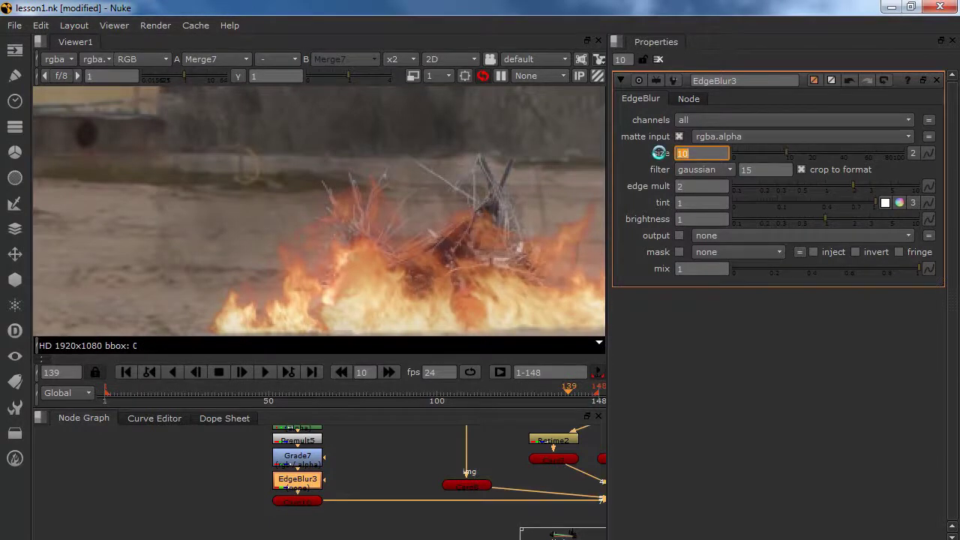
scroll(337, 215, "down", 5)
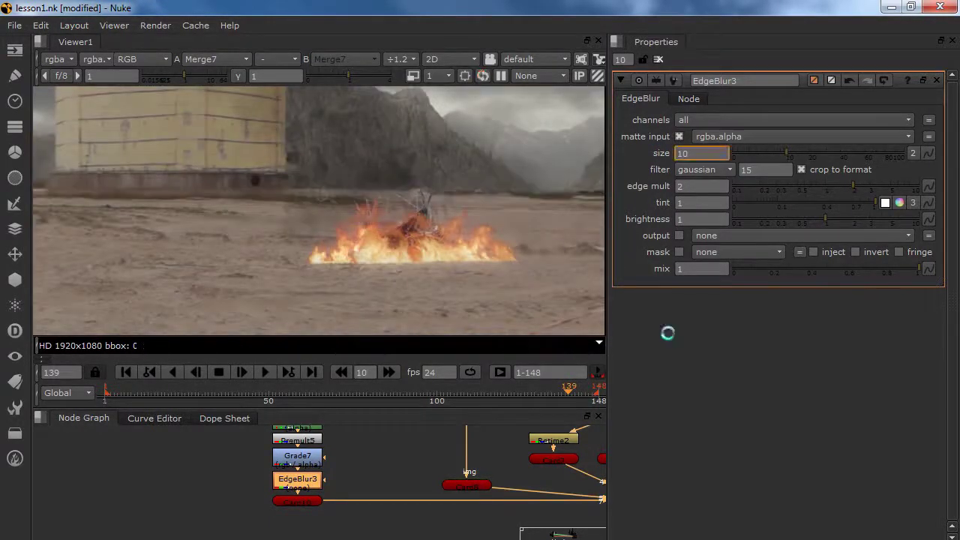
scroll(450, 214, "up", 4)
scroll(446, 244, "up", 1)
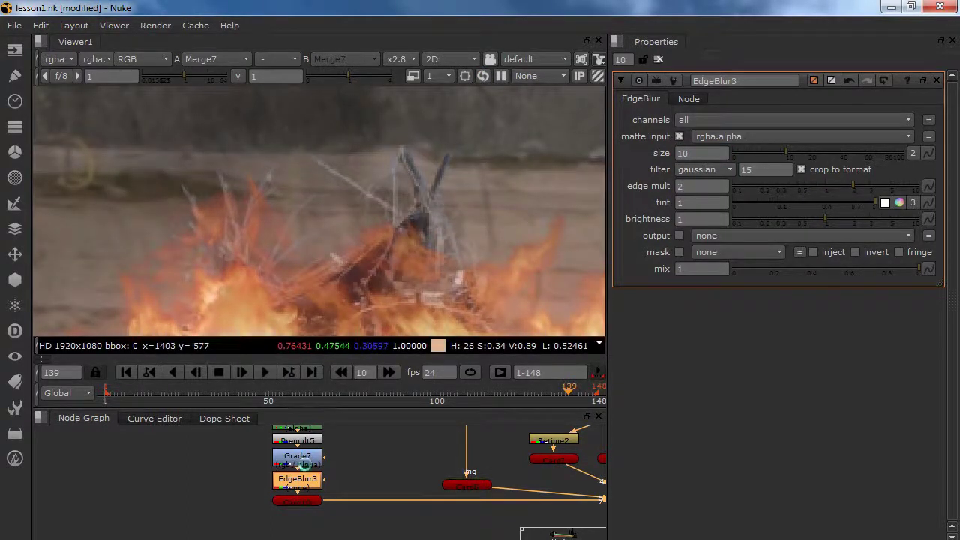
Warm the debris Grade's gain color using the temperature control, to about red 0.91, green 0.8 and blue 0.69.
double_click(297, 458)
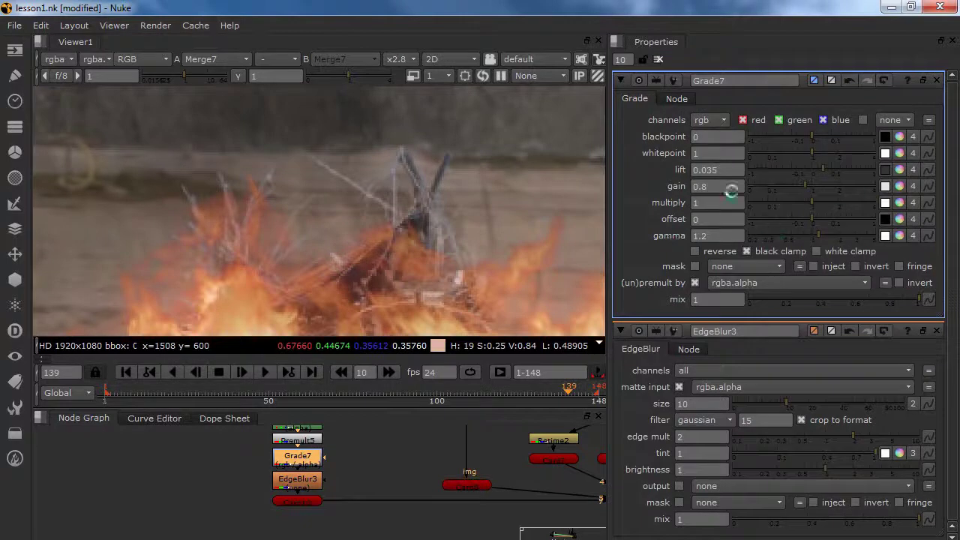
left_click(898, 186)
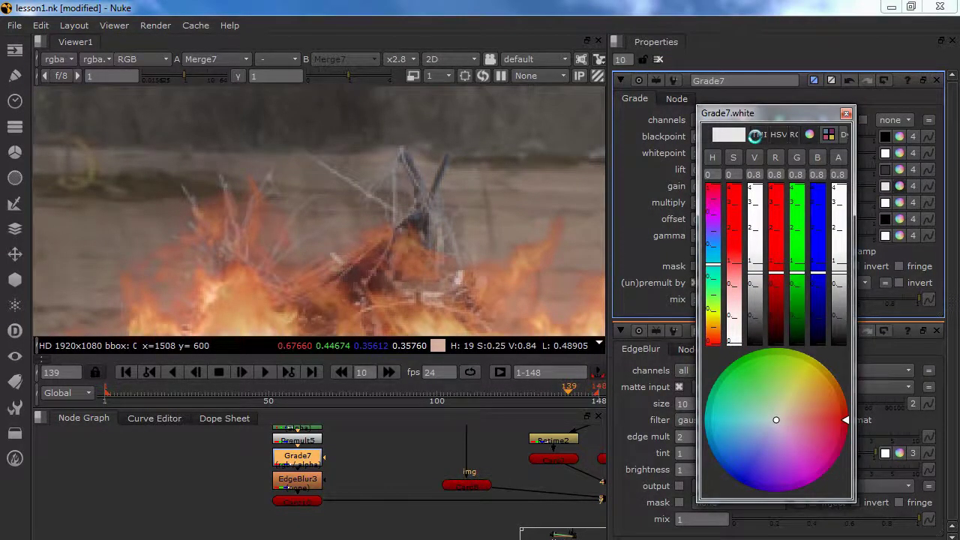
left_click(758, 135)
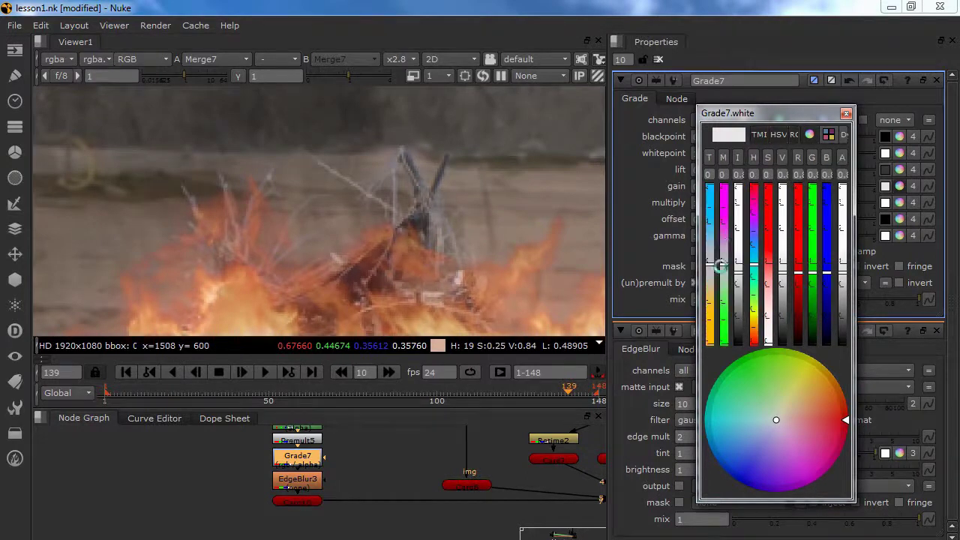
left_click_drag(709, 264, 710, 282)
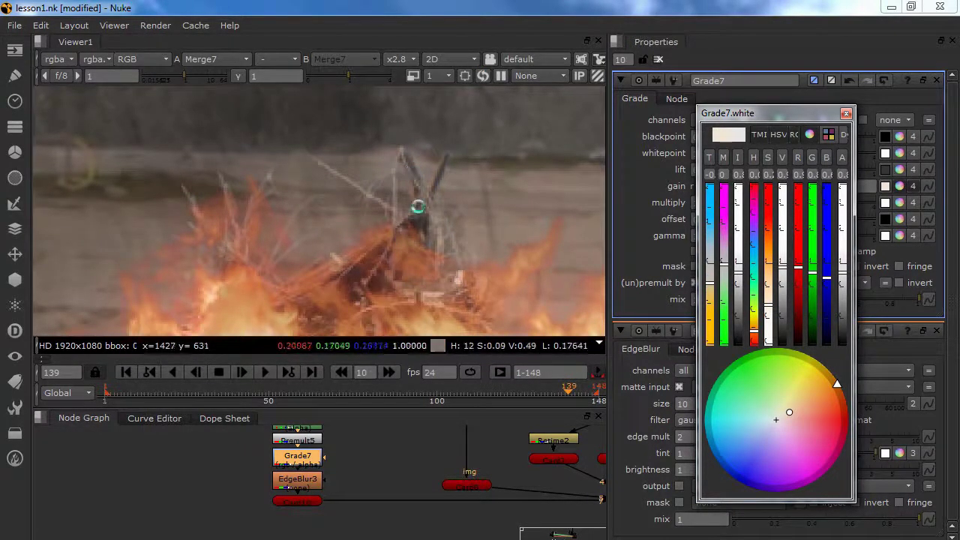
scroll(392, 216, "down", 5)
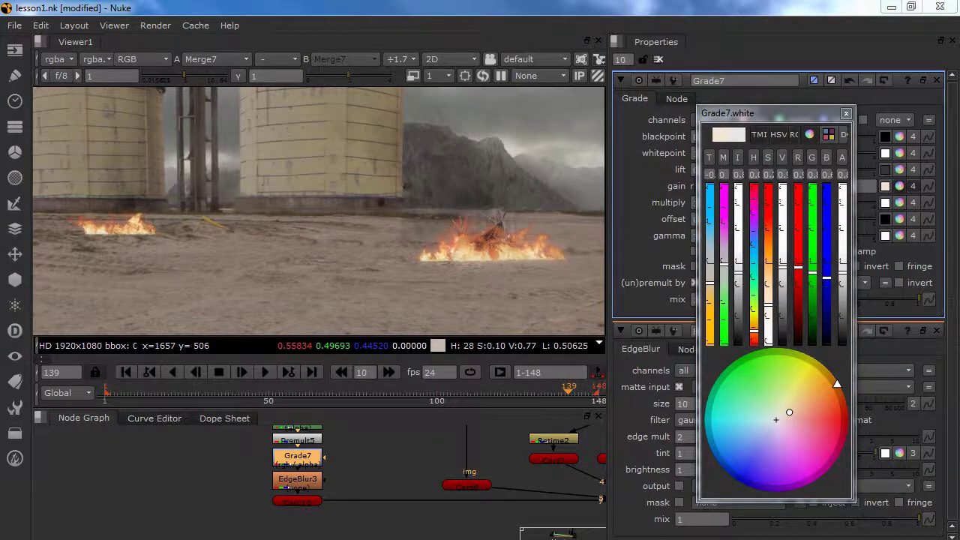
scroll(513, 223, "up", 5)
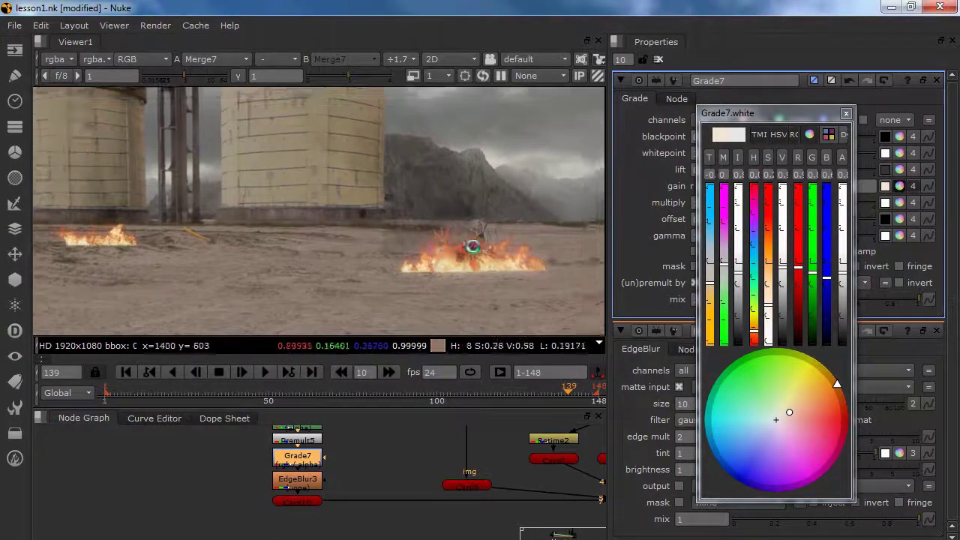
Insert a Grade node below the smoke2 Read node and limit its channels to alpha.
scroll(379, 481, "down", 5)
middle_click_drag(402, 470, 373, 534)
scroll(381, 477, "up", 5)
left_click_drag(354, 455, 357, 436)
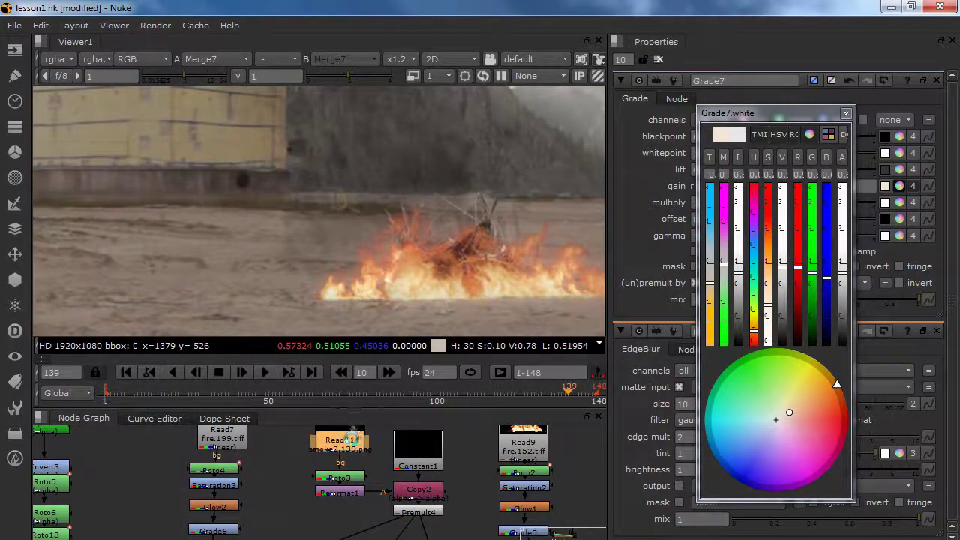
key("g")
left_click(721, 120)
Set the smoke Grade's gain to 1.3 and check the smoke density behind the fire.
left_click(716, 186)
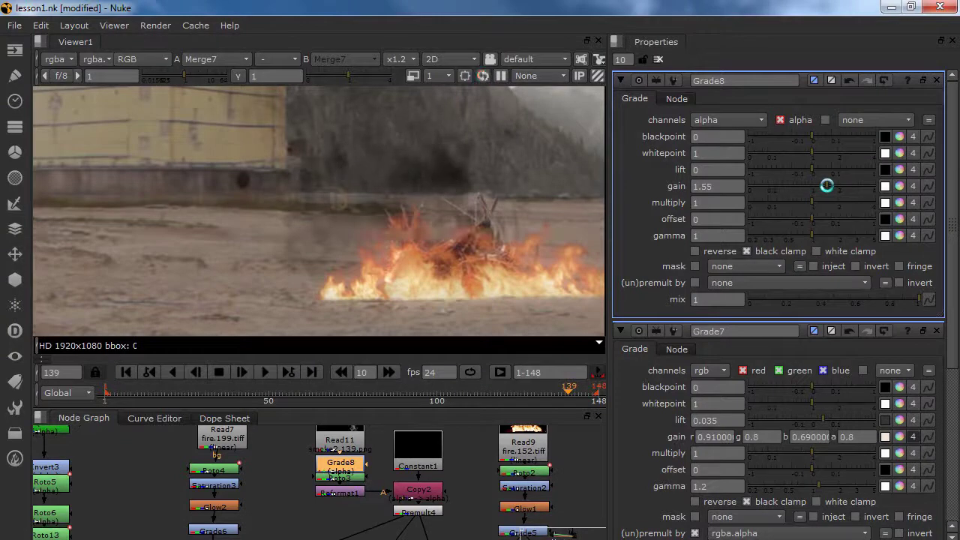
left_click(822, 183)
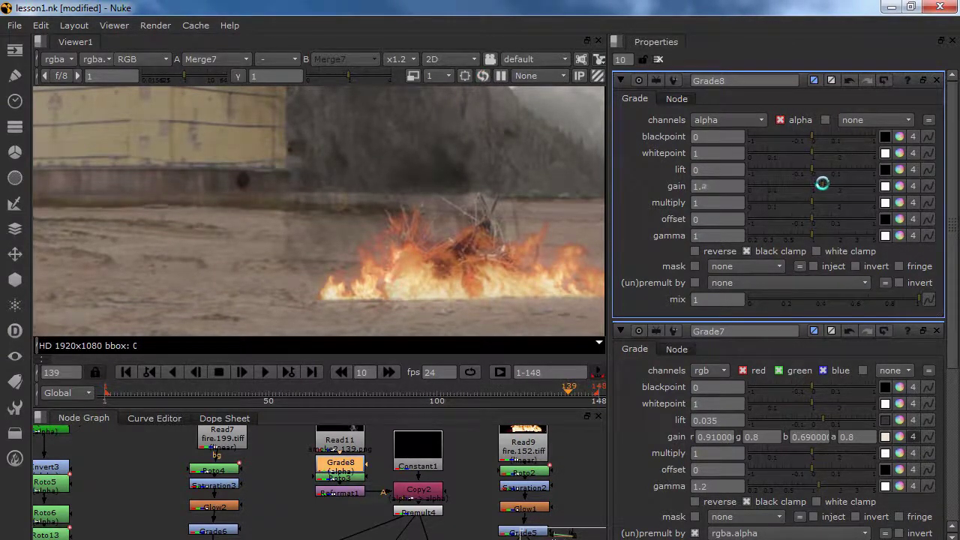
left_click(826, 184)
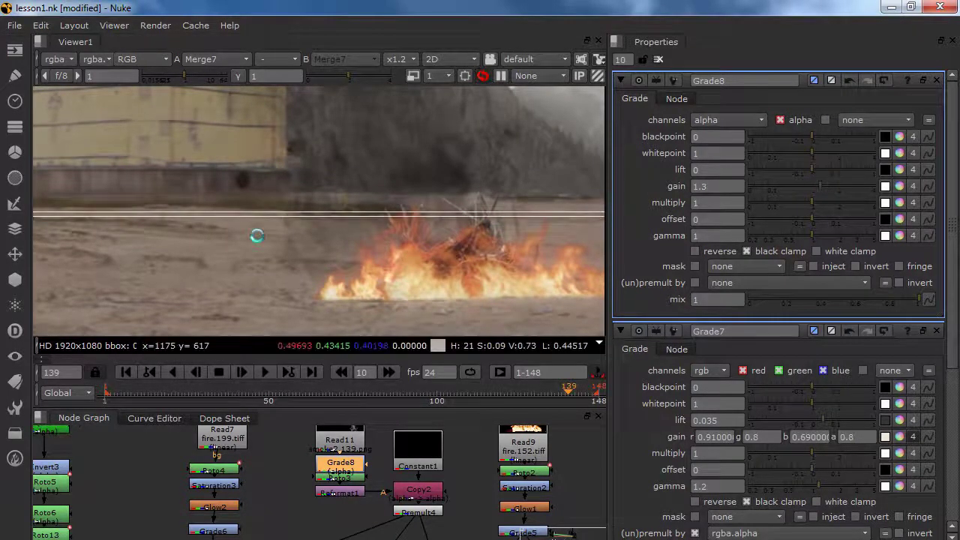
scroll(429, 238, "down", 4)
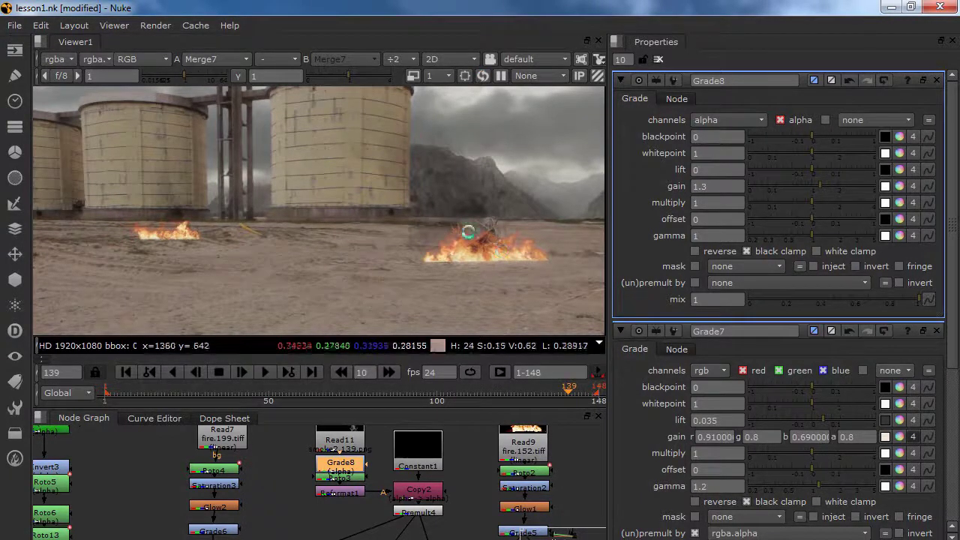
scroll(495, 240, "up", 3)
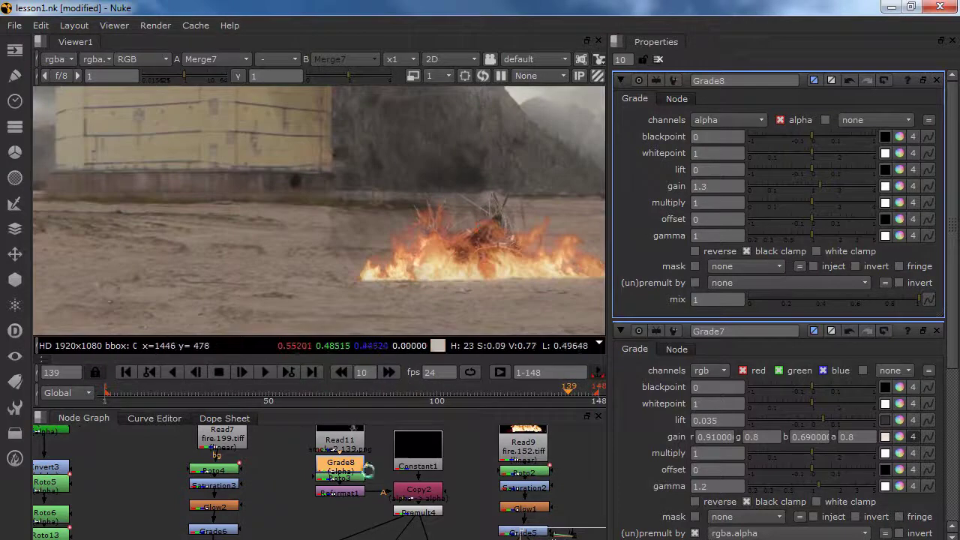
Duplicate the distant left fire's card, feed it from the debris EdgeBlur and connect it to MergeGeo2.
scroll(394, 485, "down", 4)
scroll(422, 248, "down", 5)
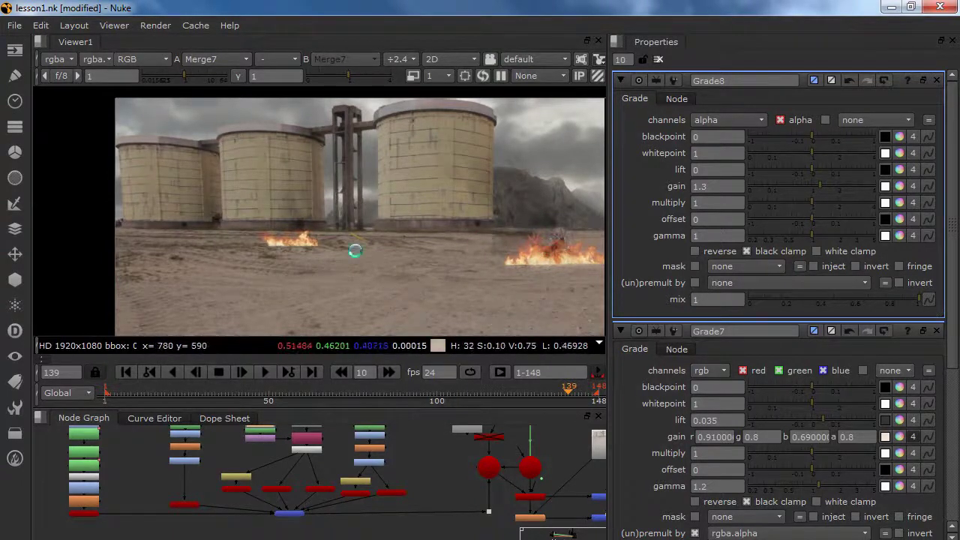
middle_click_drag(161, 484, 204, 481)
scroll(238, 482, "down", 3)
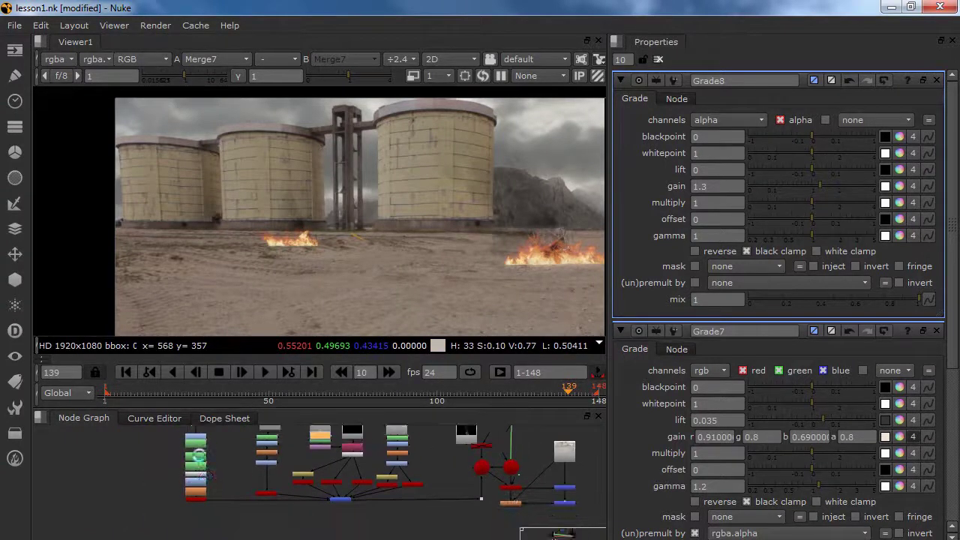
scroll(200, 512, "up", 3)
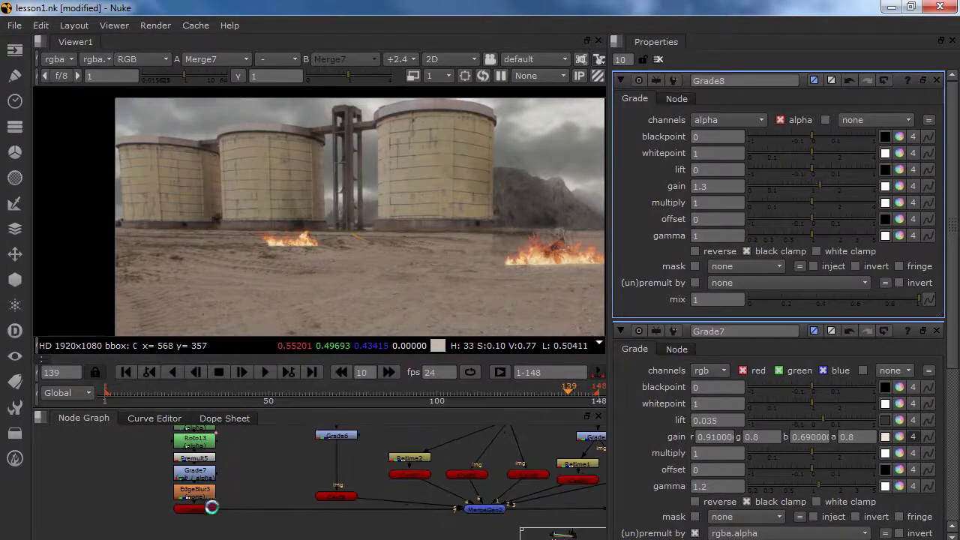
left_click(334, 497)
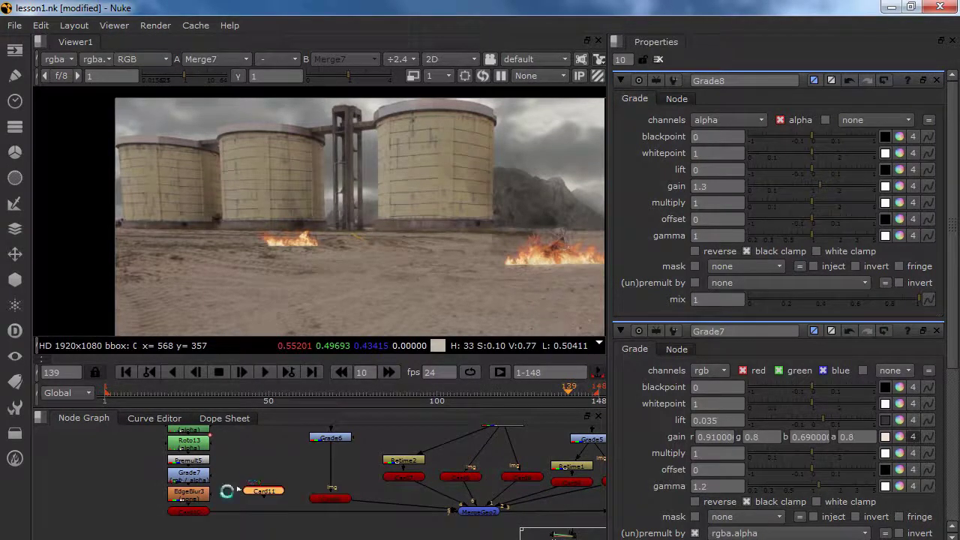
left_click_drag(471, 523, 478, 504)
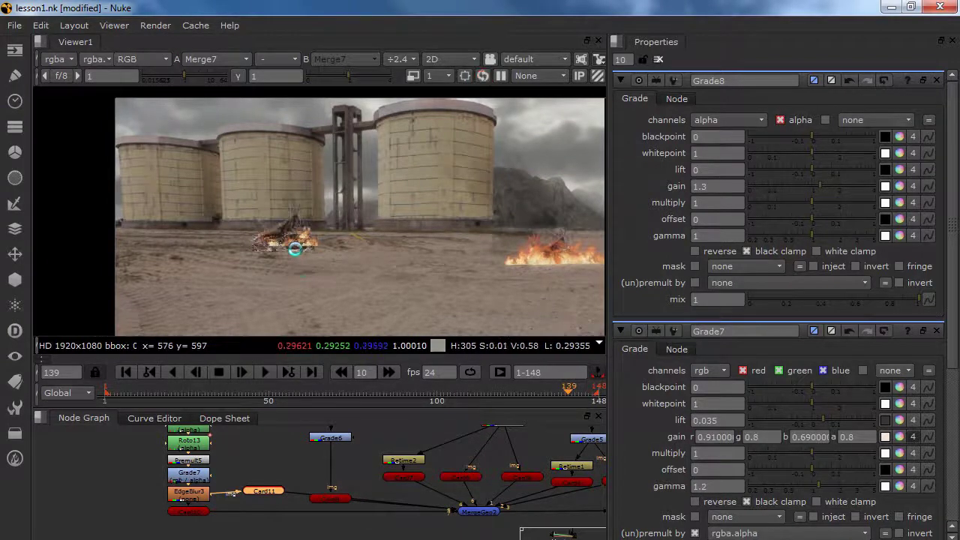
Open the new debris card's properties and frame the card in the 3D view of MergeGeo2.
double_click(266, 491)
key("1")
left_click(478, 513)
key("1")
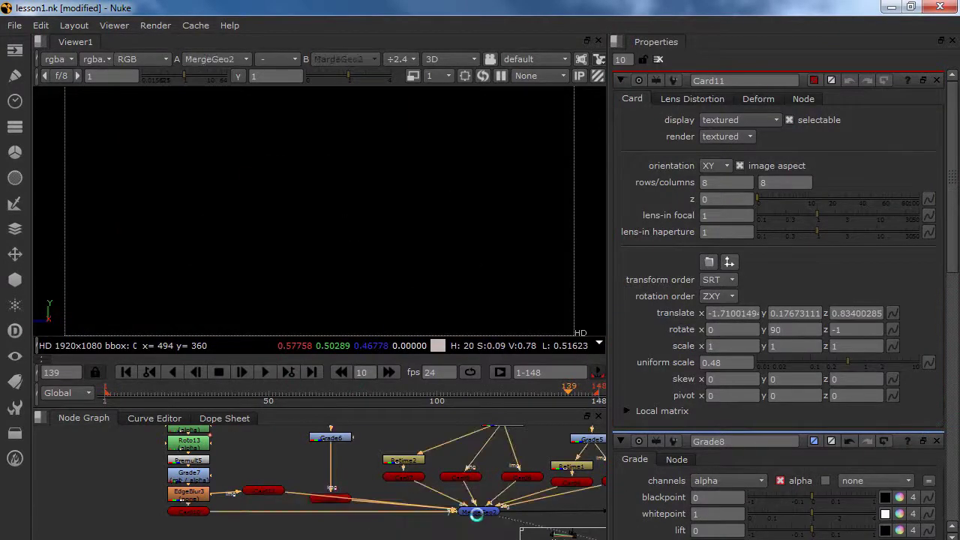
left_click(258, 490)
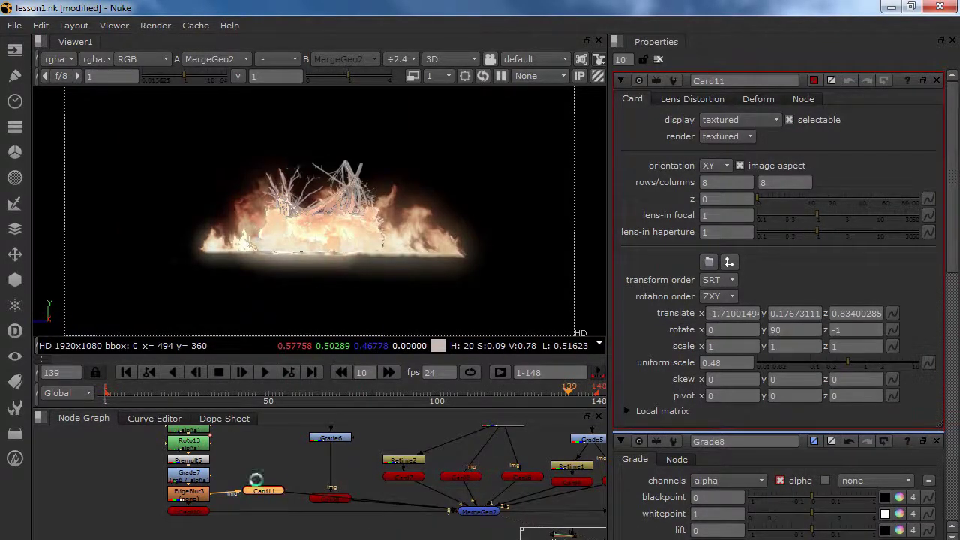
key("f")
left_click_drag(279, 238, 334, 194, "ctrl")
Scale the new debris card uniformly to 0.19 and move it to about x -1.73, y 0.125, z 0.835 within the fire.
left_click_drag(314, 163, 314, 159)
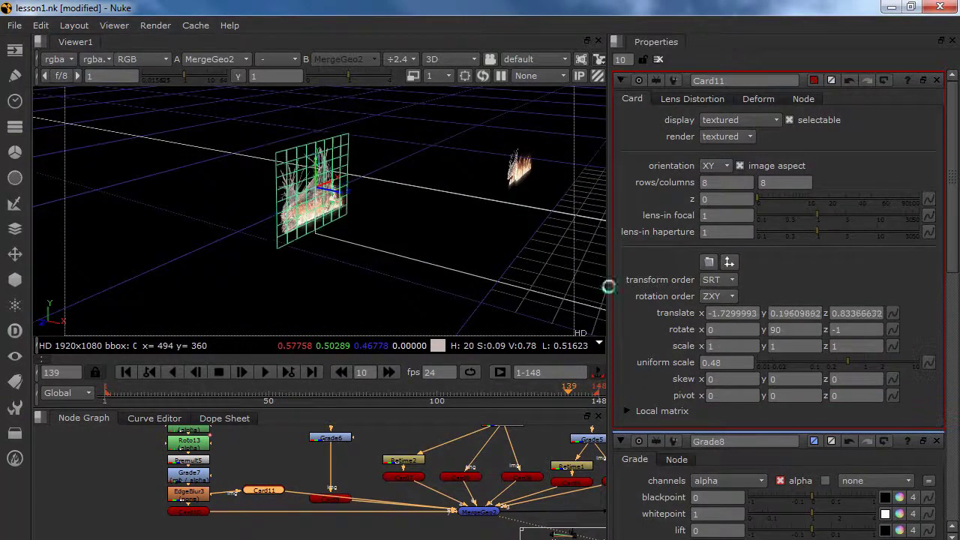
left_click_drag(843, 360, 825, 361)
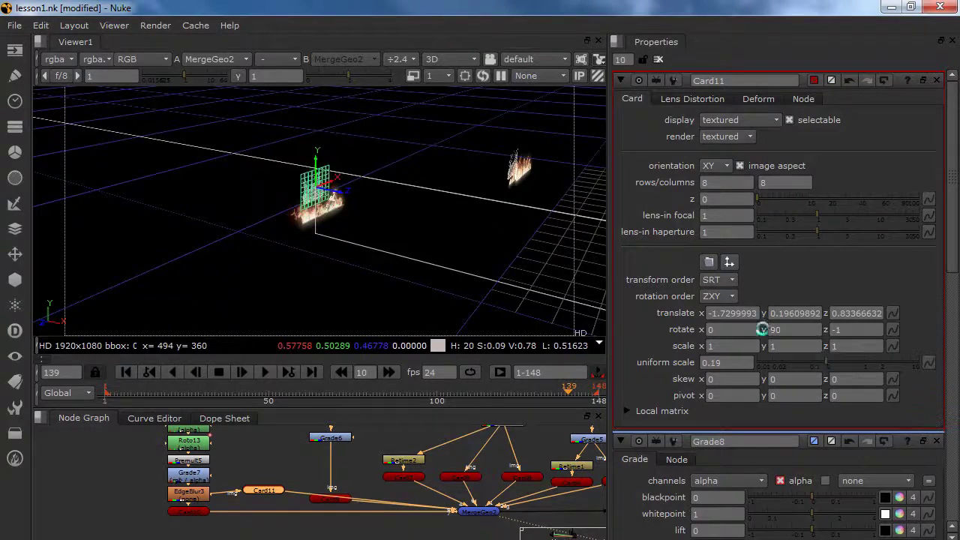
left_click_drag(317, 213, 368, 191, "ctrl")
scroll(368, 191, "up", 5)
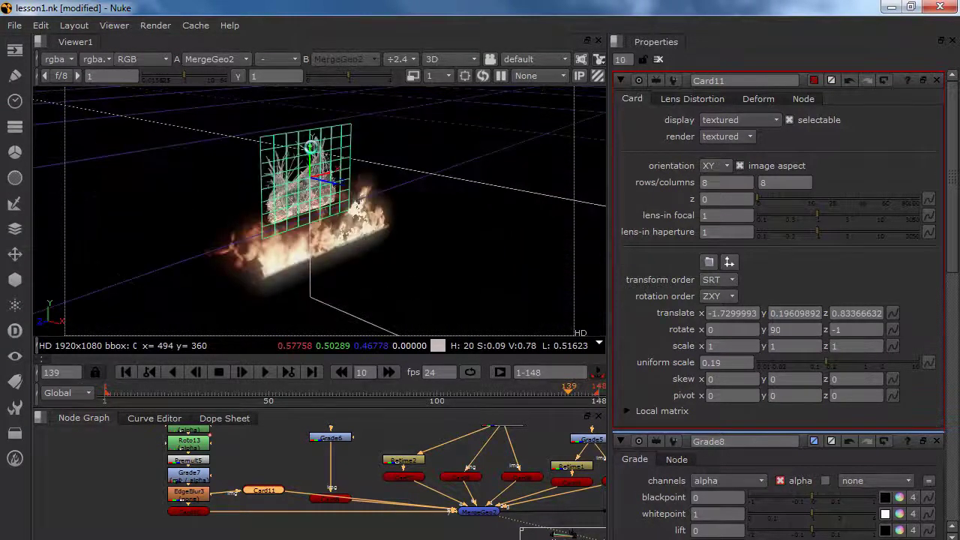
left_click_drag(313, 169, 314, 214)
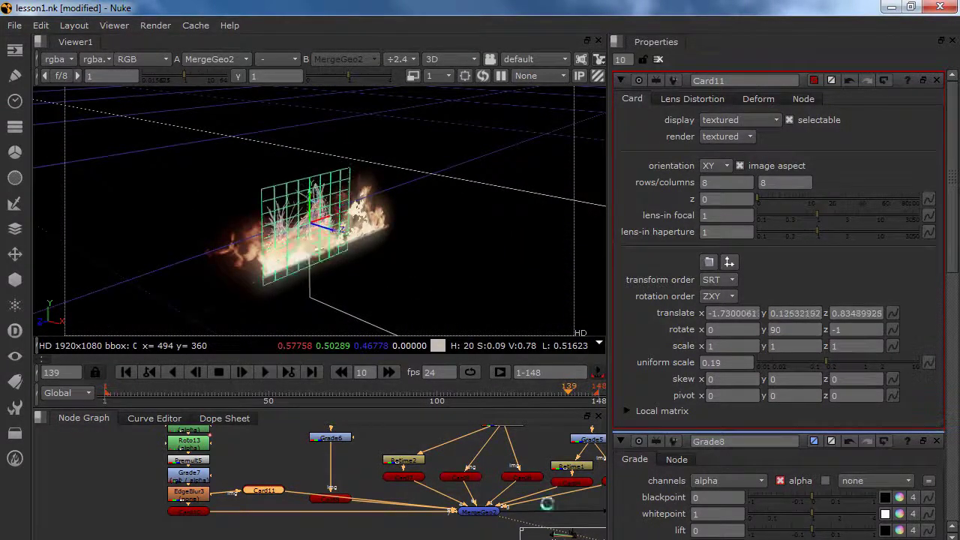
left_click_drag(346, 244, 244, 213, "ctrl")
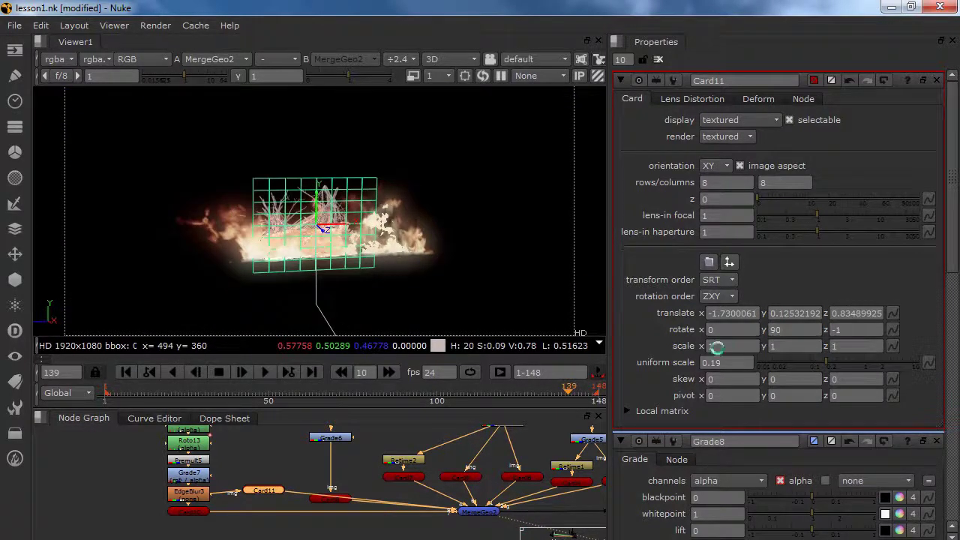
Mirror the new debris card with an X scale of -1 and shift it to about z 0.86 within the fire.
key("Return")
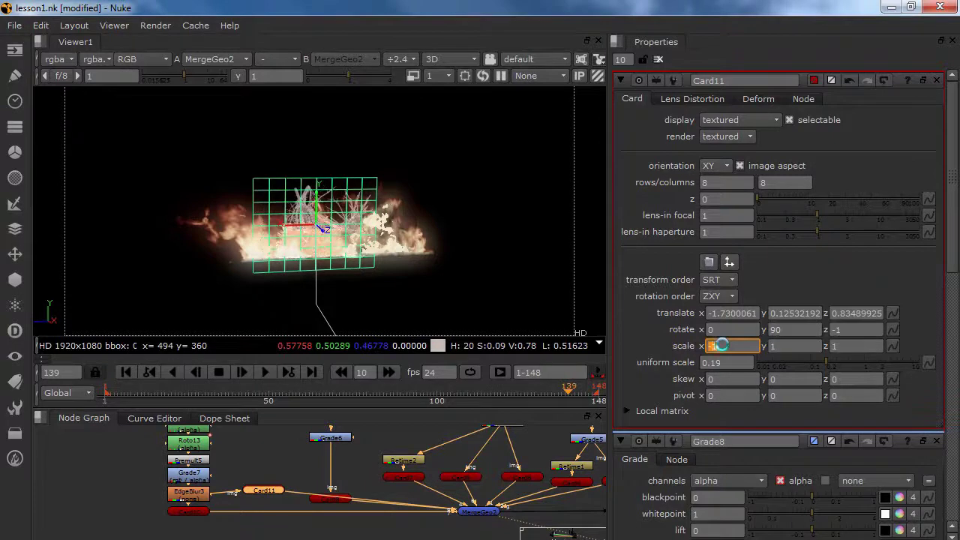
left_click_drag(294, 225, 278, 225)
View Merge7 up close on the distant left fire and raise its debris card to about y 0.133.
middle_click_drag(545, 511, 362, 462)
mouse_move(578, 495)
middle_mouse_down()
mouse_move(442, 461)
mouse_move(430, 449)
middle_mouse_up()
key("1")
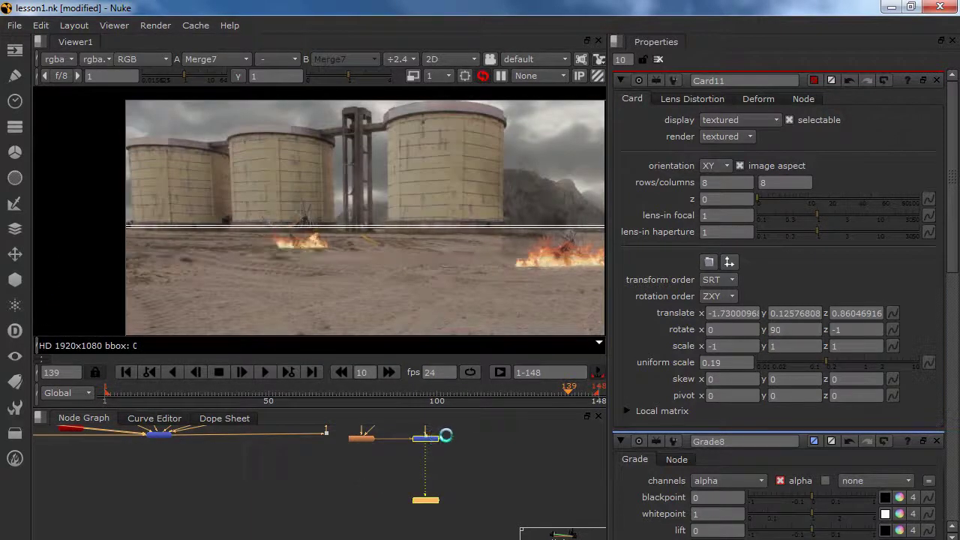
scroll(285, 251, "up", 6)
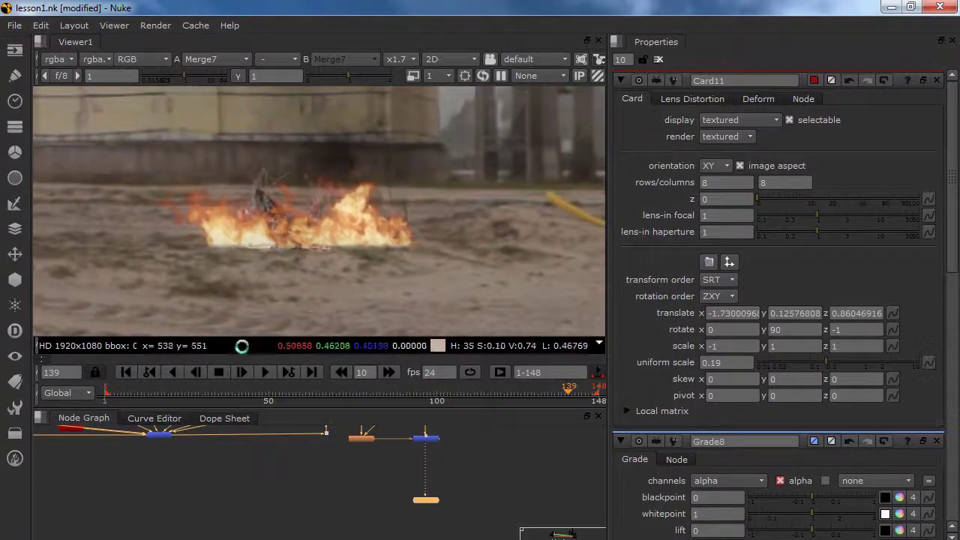
middle_click_drag(279, 249, 293, 242)
scroll(294, 242, "up", 4)
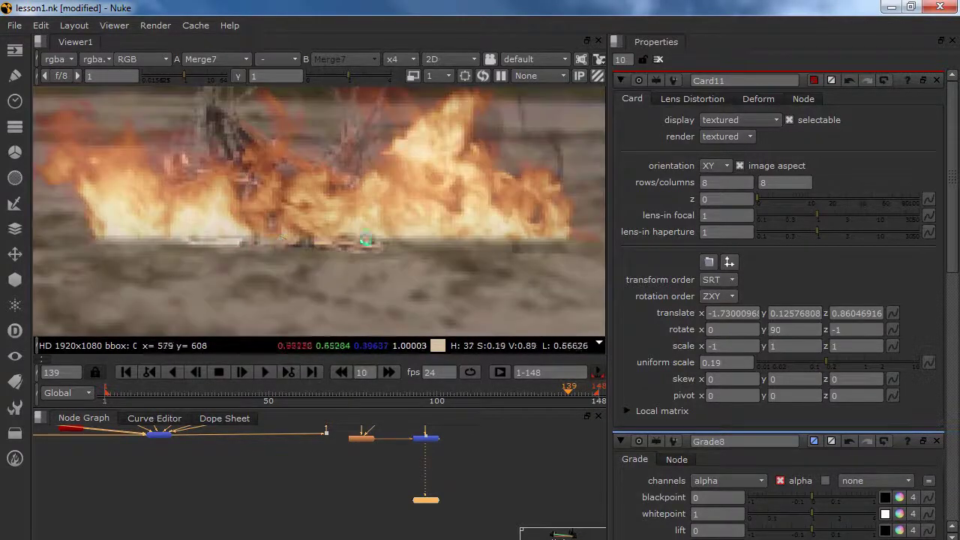
middle_click_drag(158, 477, 195, 494)
key("f")
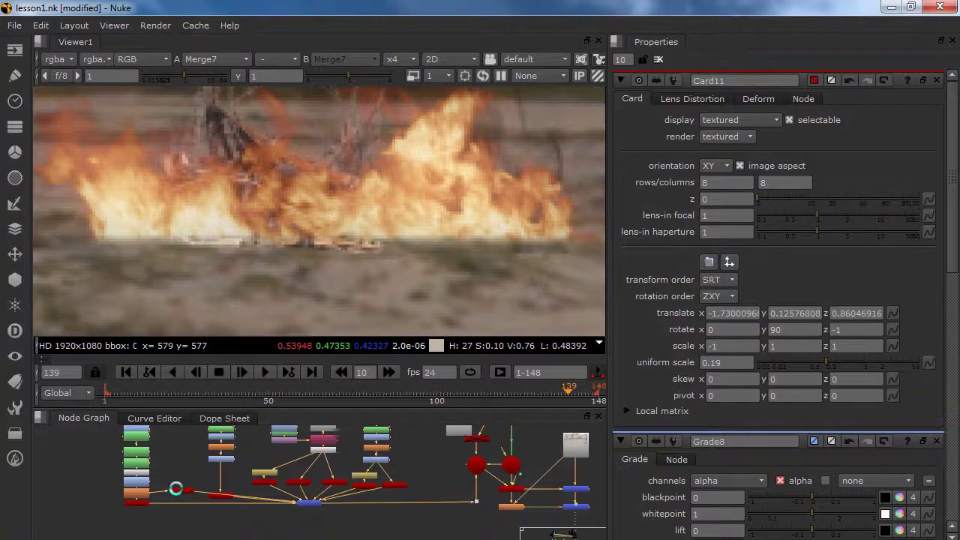
left_click(184, 491)
left_click(180, 487)
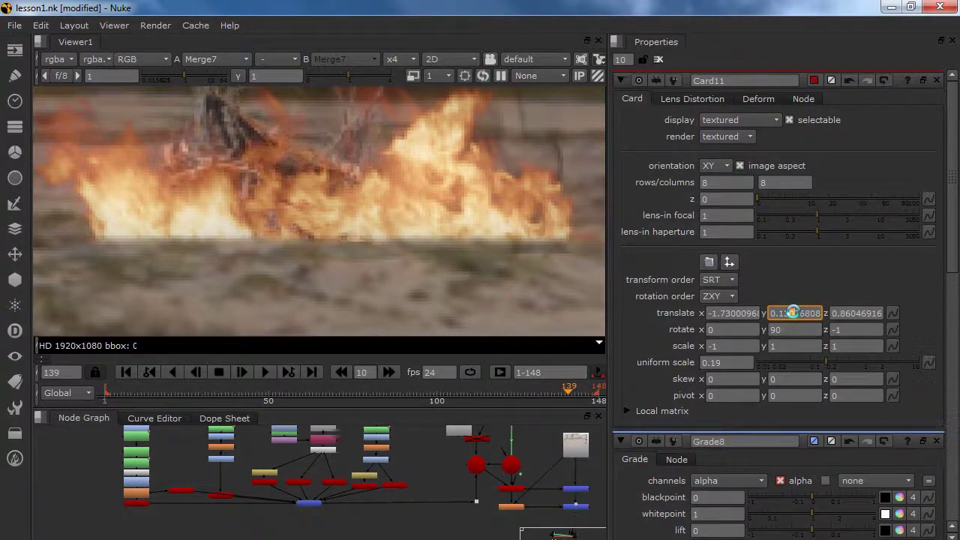
scroll(424, 168, "down", 5)
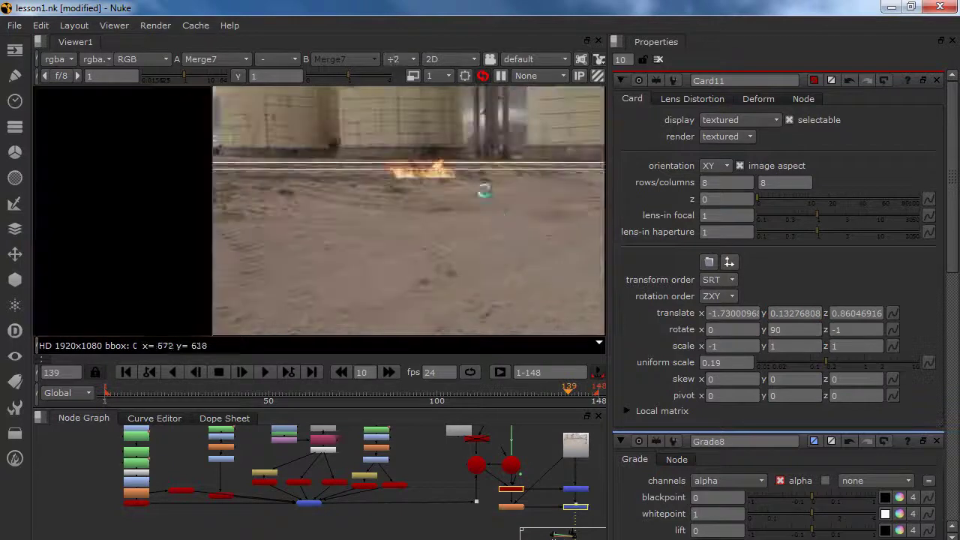
scroll(293, 172, "up", 5)
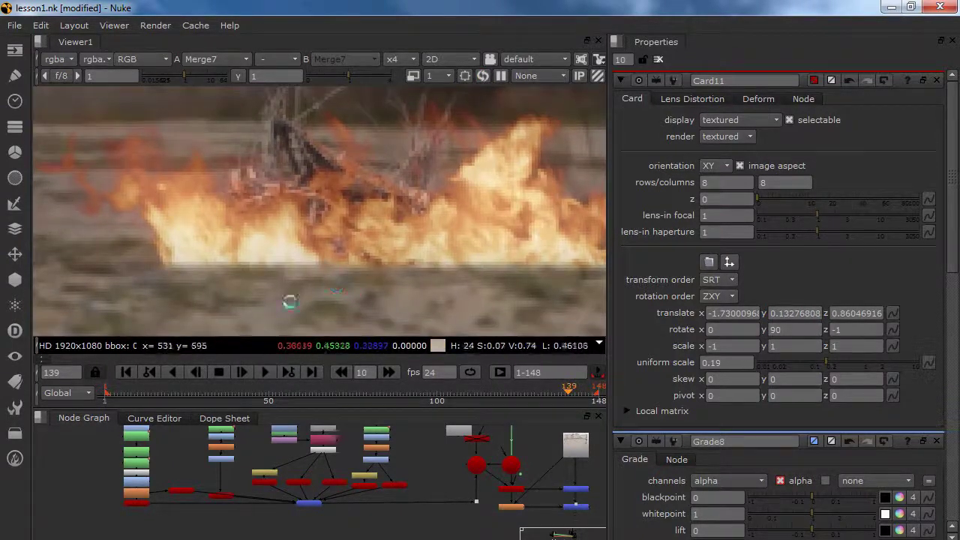
Insert a Defocus node between EdgeBlur3 and the new debris card, with defocus set to 3.
scroll(181, 480, "up", 5)
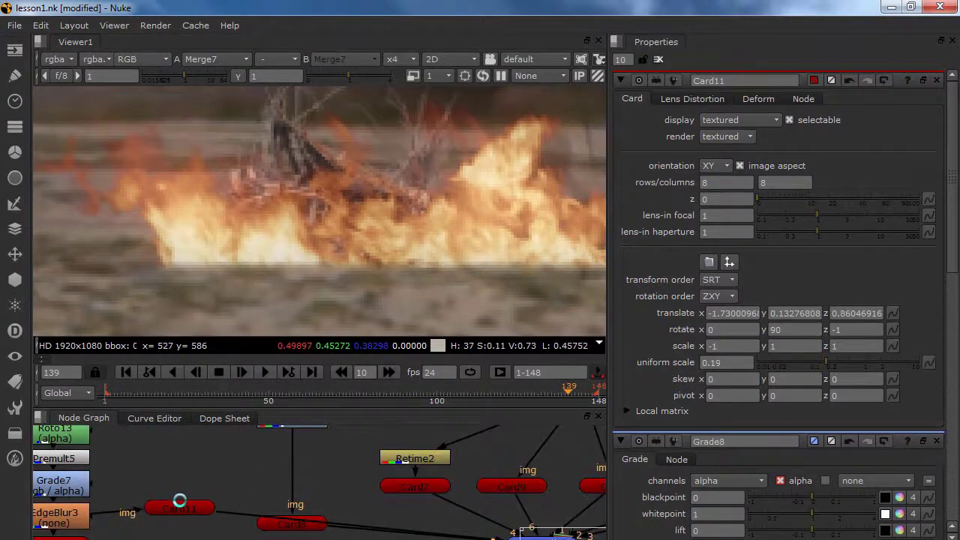
key("Tab")
type("del")
key("Return")
left_click_drag(174, 488, 218, 471)
left_click_drag(693, 138, 639, 138)
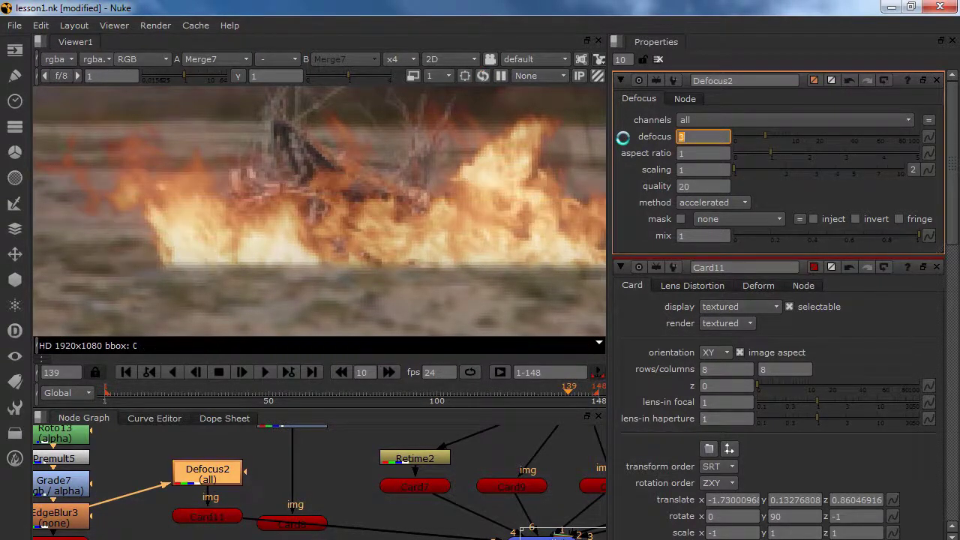
Set Defocus2's defocus to 15 and compare the distant debris with the node disabled and enabled.
left_click(233, 469)
key("d")
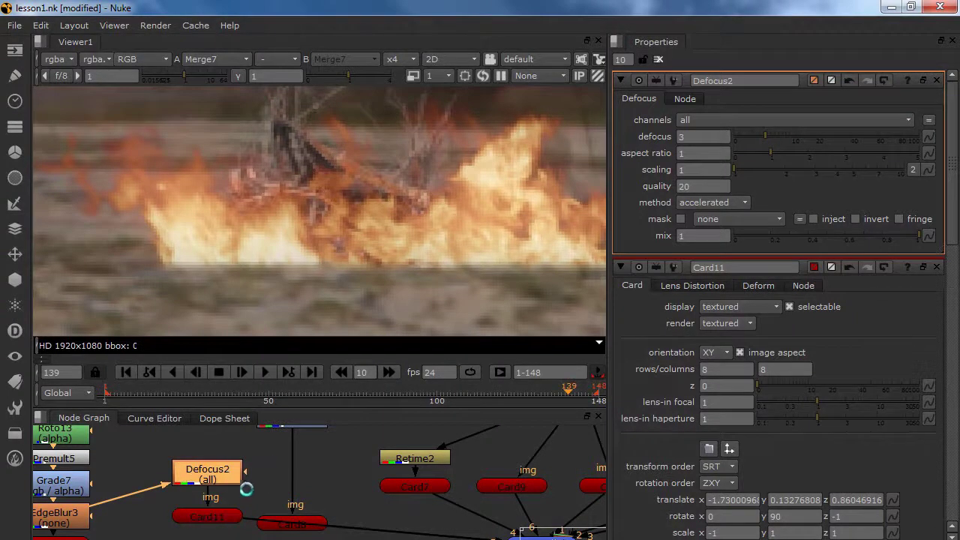
middle_click_drag(167, 473, 262, 489)
left_click_drag(293, 477, 291, 493)
key("d")
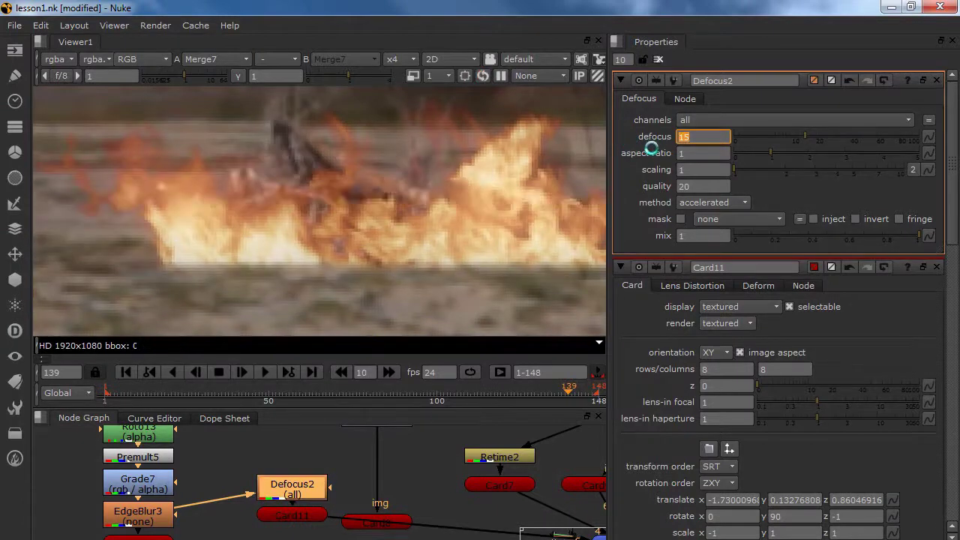
key("d")
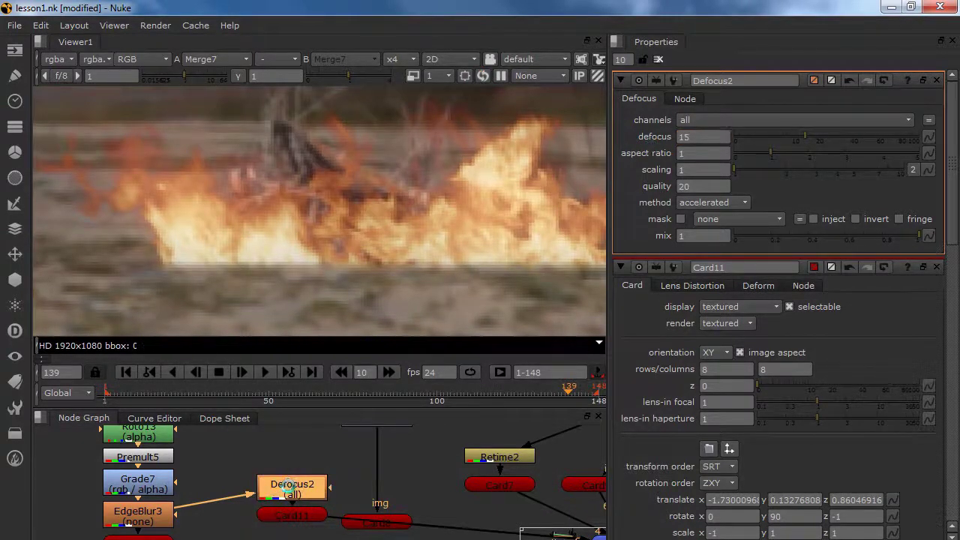
Display the LightWrap3 output and examine the light wrap around both fires.
scroll(353, 225, "down", 5)
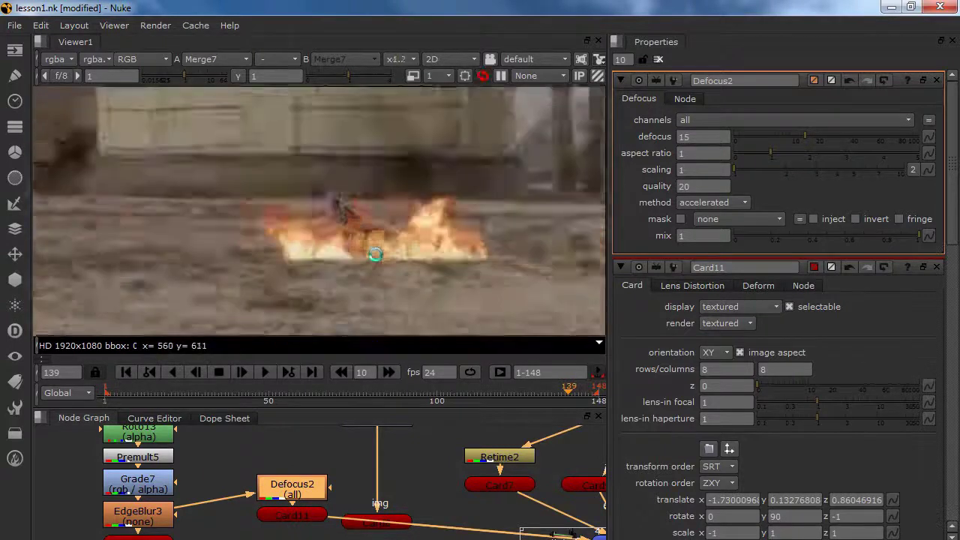
middle_click_drag(486, 272, 234, 230)
scroll(397, 253, "down", 3)
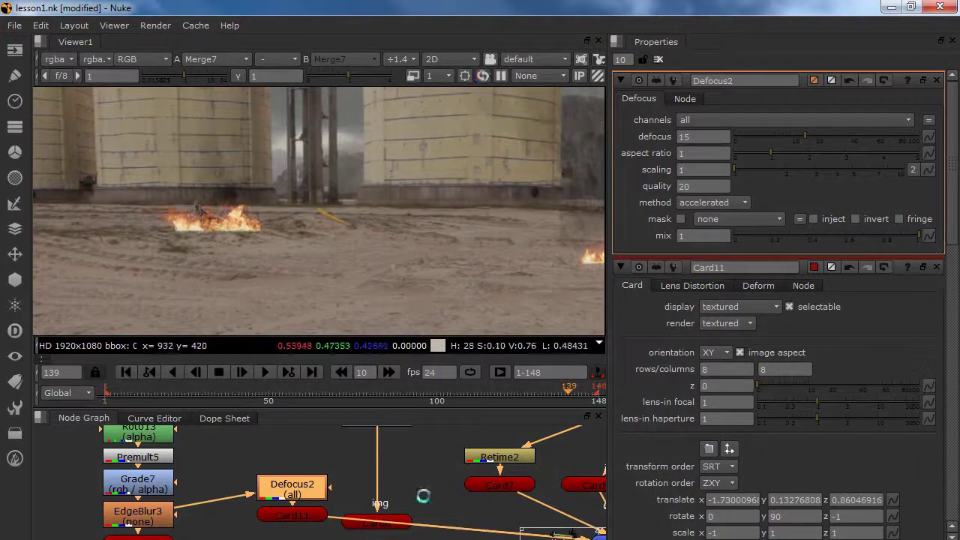
middle_click_drag(551, 539, 409, 464)
scroll(409, 464, "down", 3)
middle_click_drag(589, 489, 308, 472)
middle_click_drag(523, 471, 438, 476)
left_click(426, 465)
key("1")
scroll(257, 184, "down", 2)
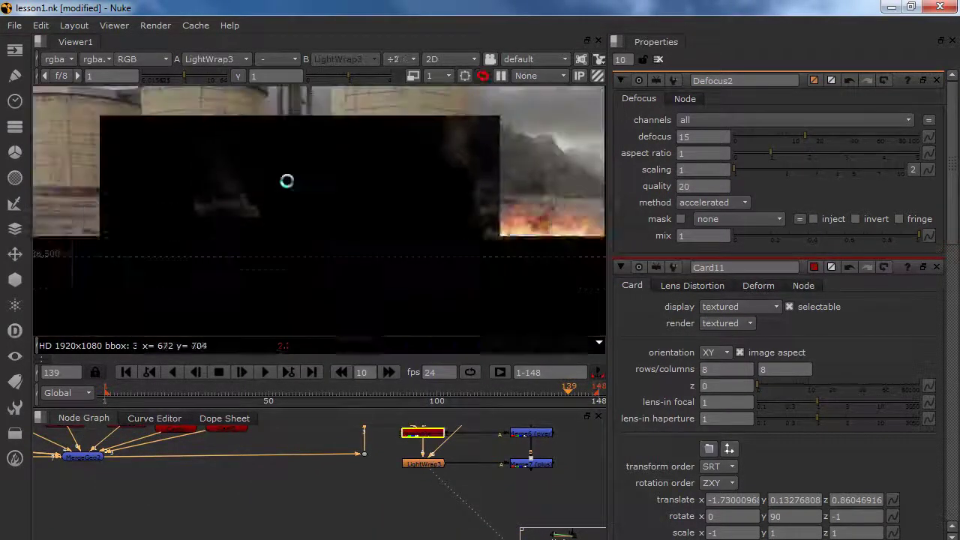
middle_click_drag(345, 225, 325, 232)
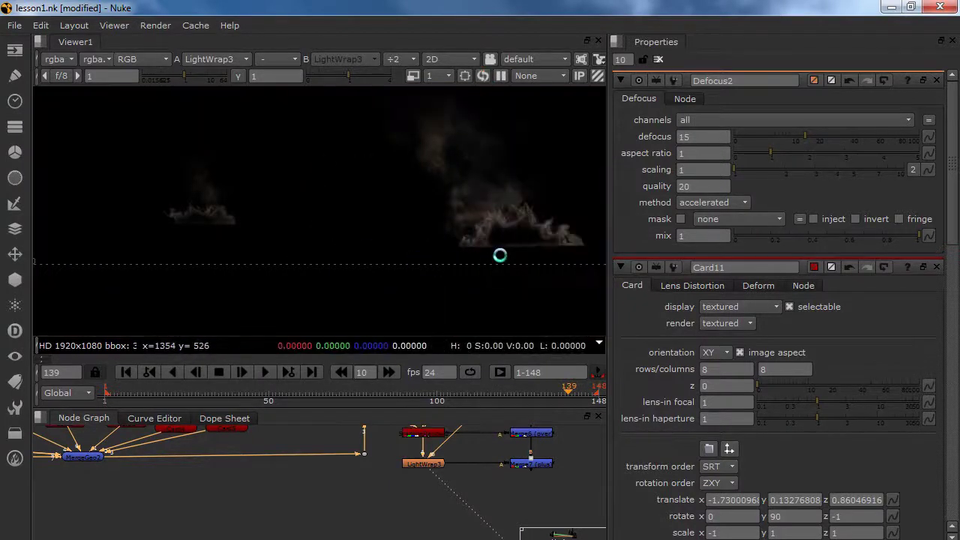
Compare the Merge6 and Merge7 results to judge the light wrap's effect on both fires.
left_click(529, 461)
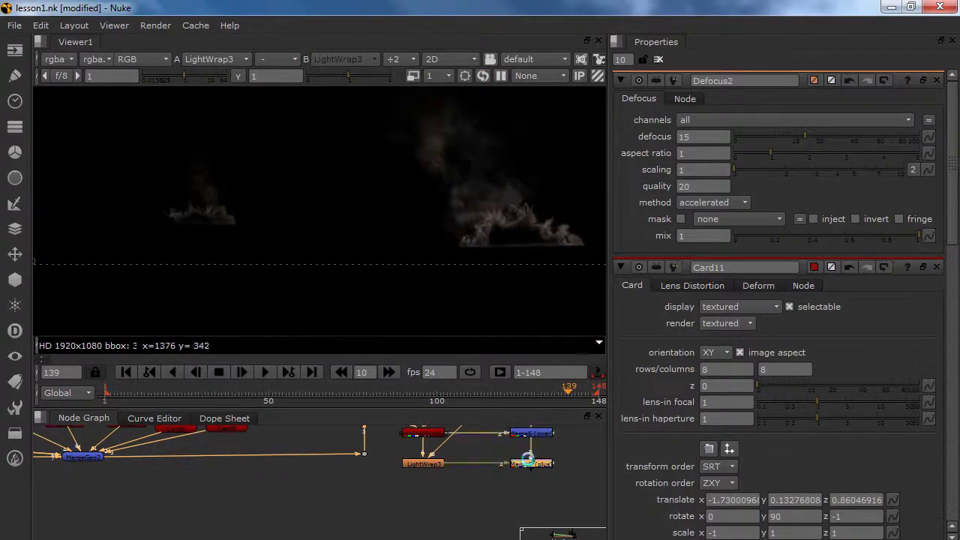
left_click(530, 432)
key("1")
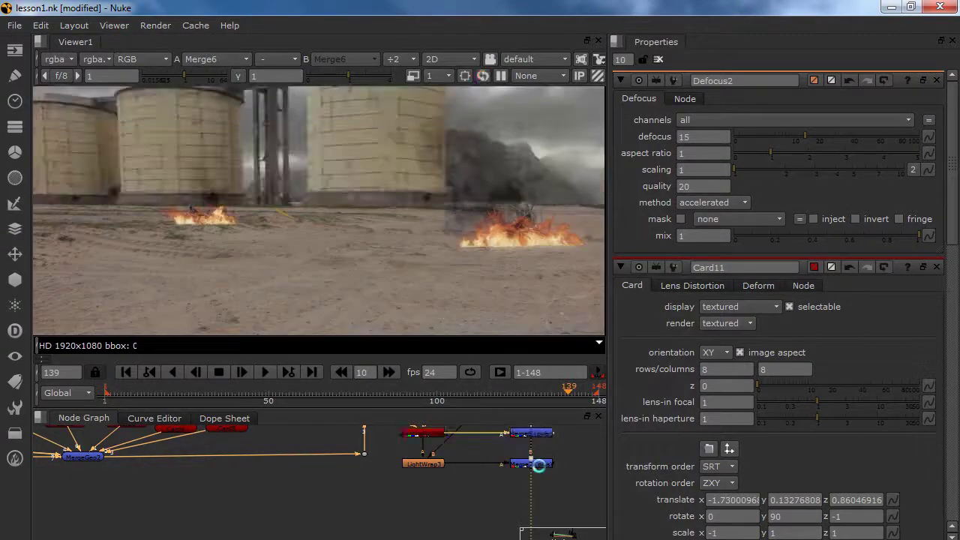
left_click(540, 464)
key("1")
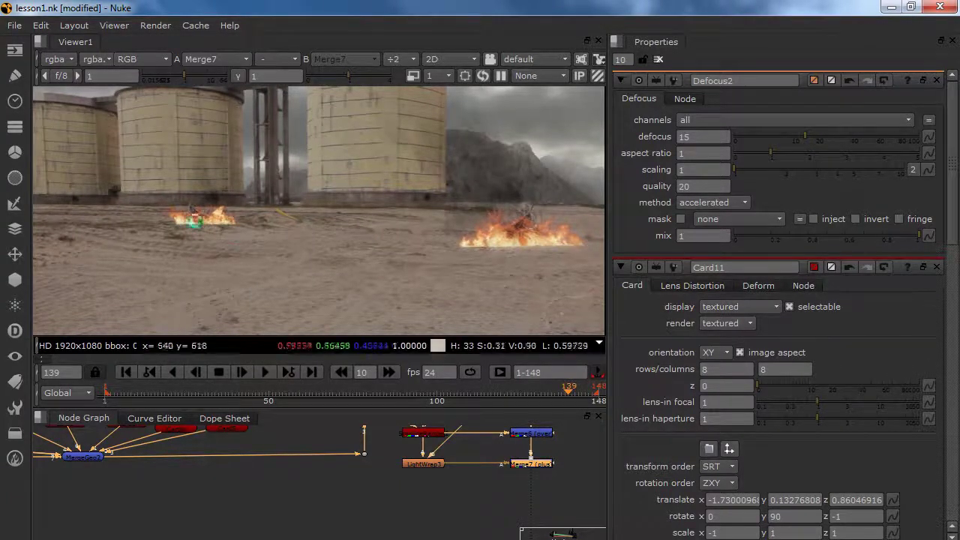
middle_click_drag(330, 243, 351, 238)
scroll(366, 236, "down", 1)
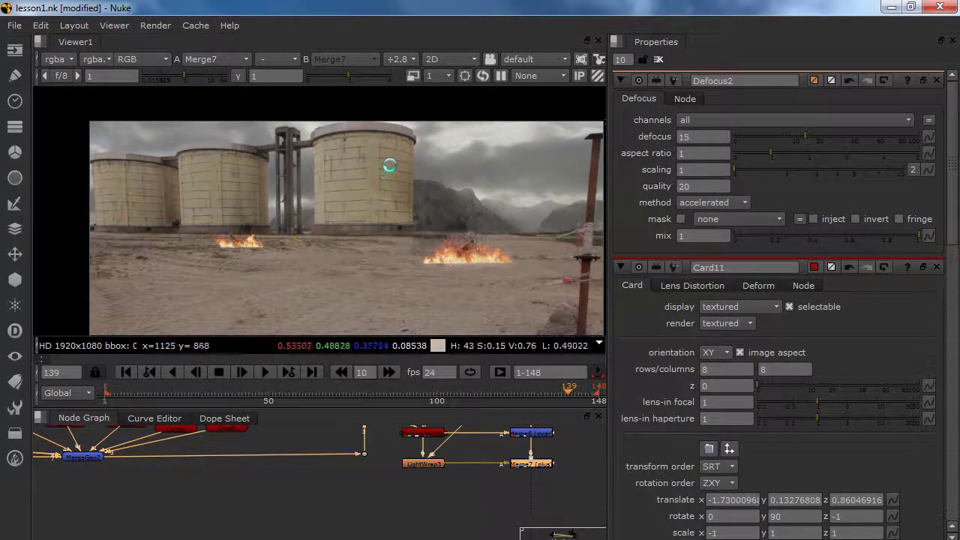
Open CameraTracker2's properties and display the Read6 footage with the tracked features overlaid.
scroll(320, 469, "up", 5)
scroll(368, 475, "up", 3)
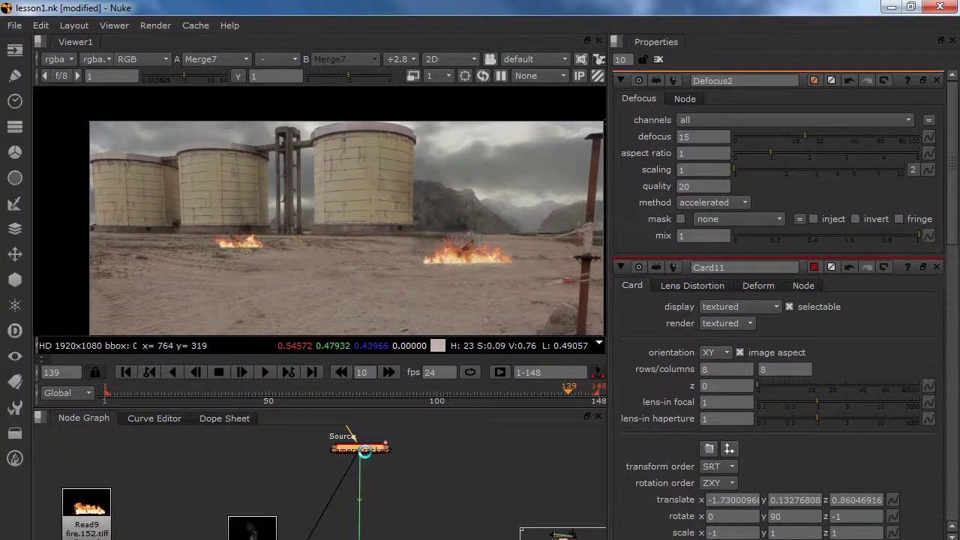
double_click(364, 451)
key("1")
middle_click_drag(437, 527, 431, 484)
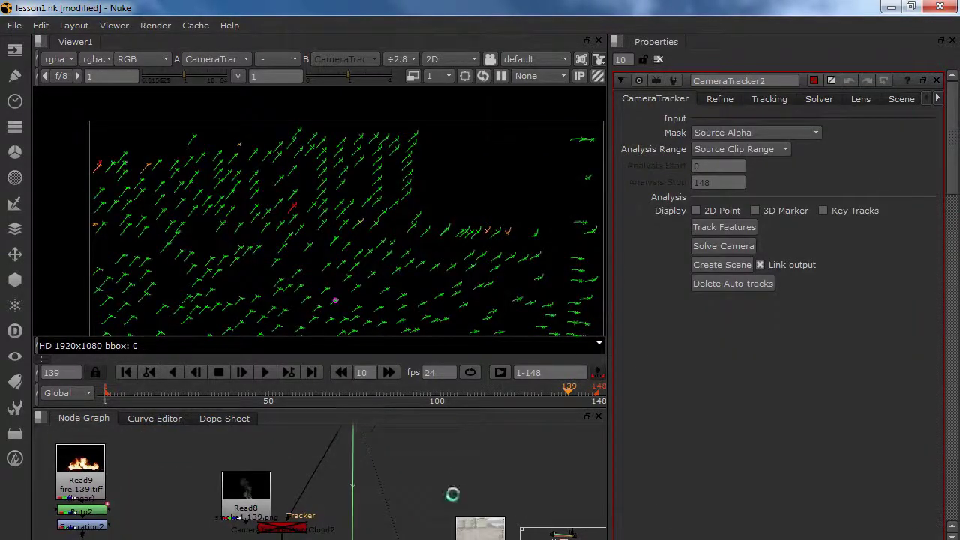
left_click(478, 529)
key("1")
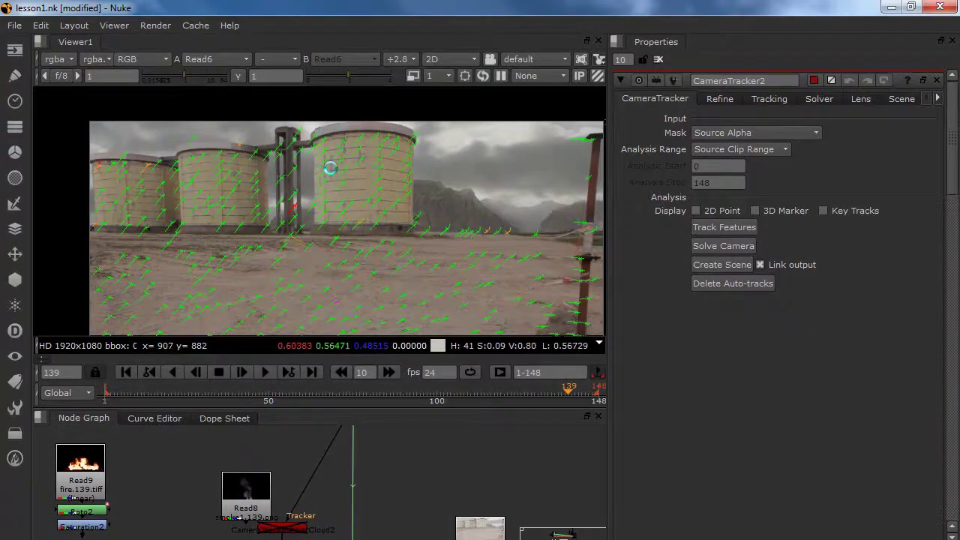
Select the track points on the nearest storage tank and create a cylinder from them.
left_click_drag(317, 132, 413, 235)
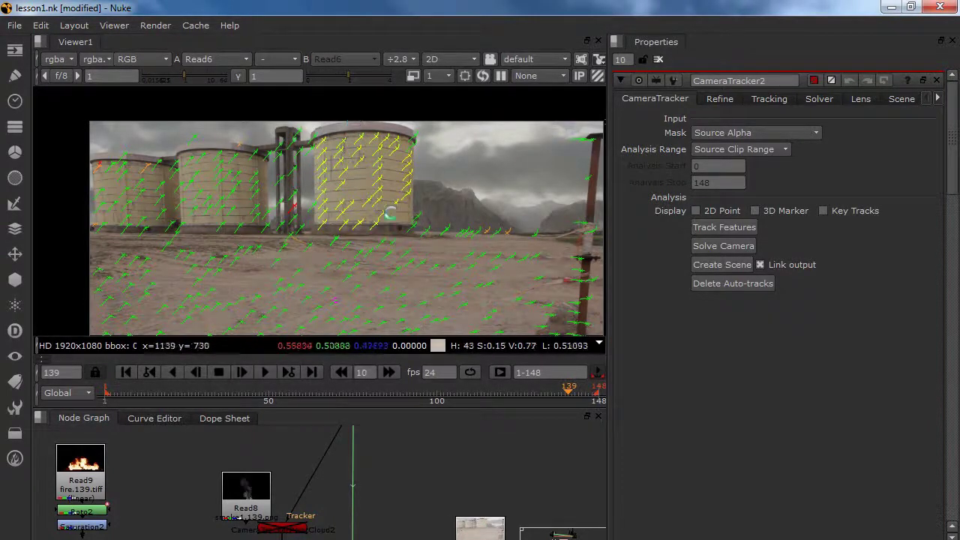
right_click(380, 180)
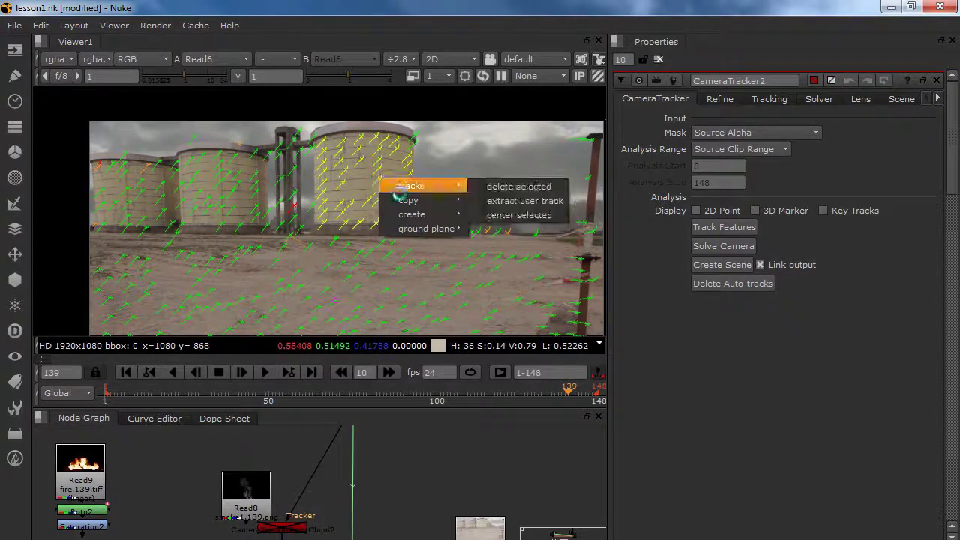
mouse_move(405, 214)
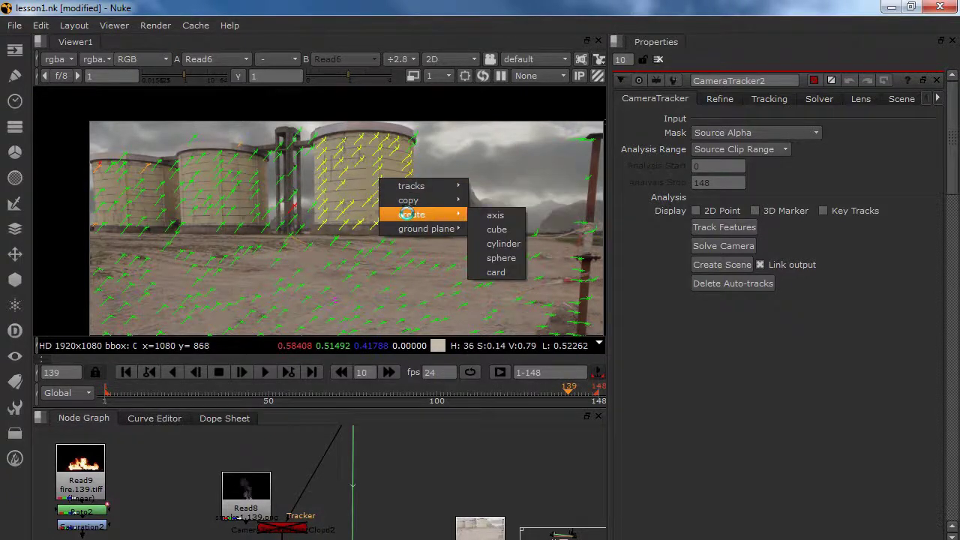
left_click(486, 240)
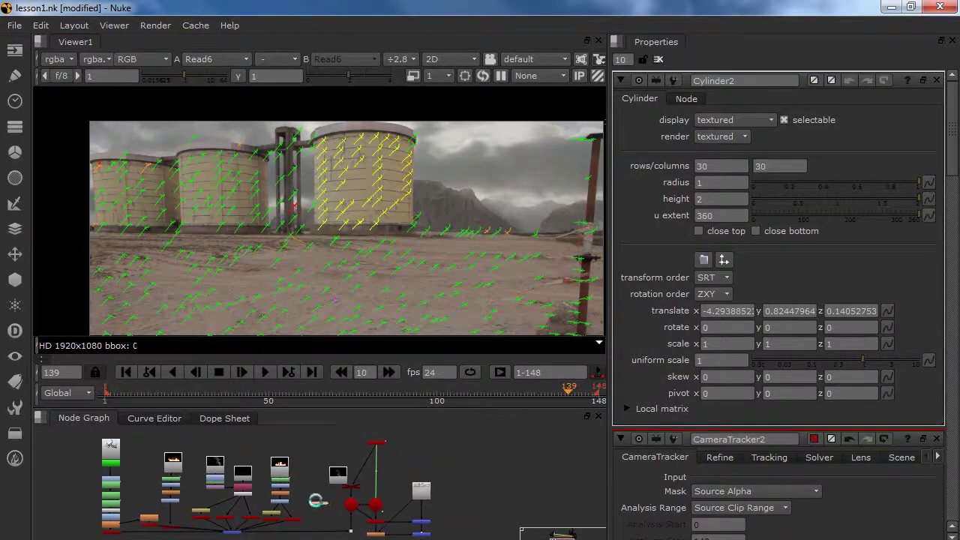
Add a CheckerBoard node and connect it to Cylinder2's img input as its texture.
scroll(319, 508, "up", 3)
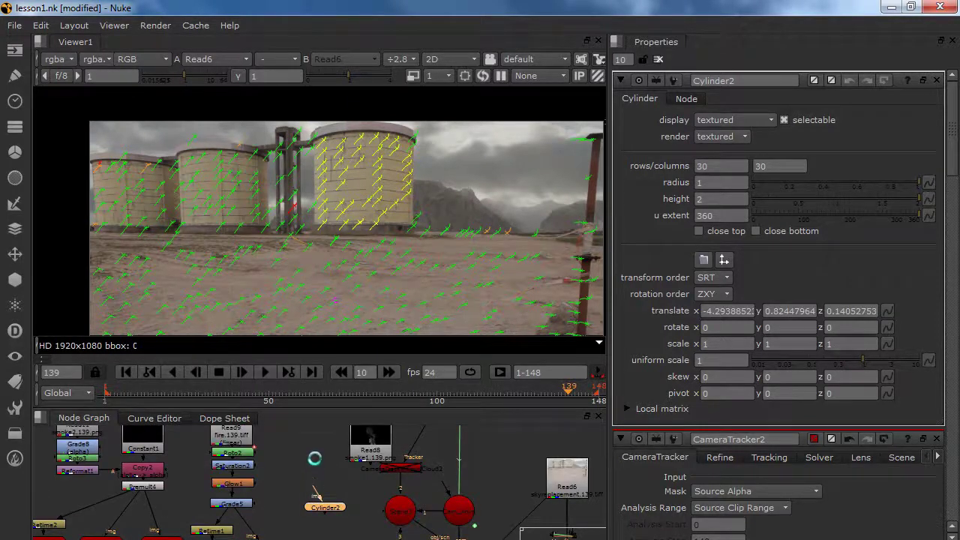
key("Tab")
type("ch")
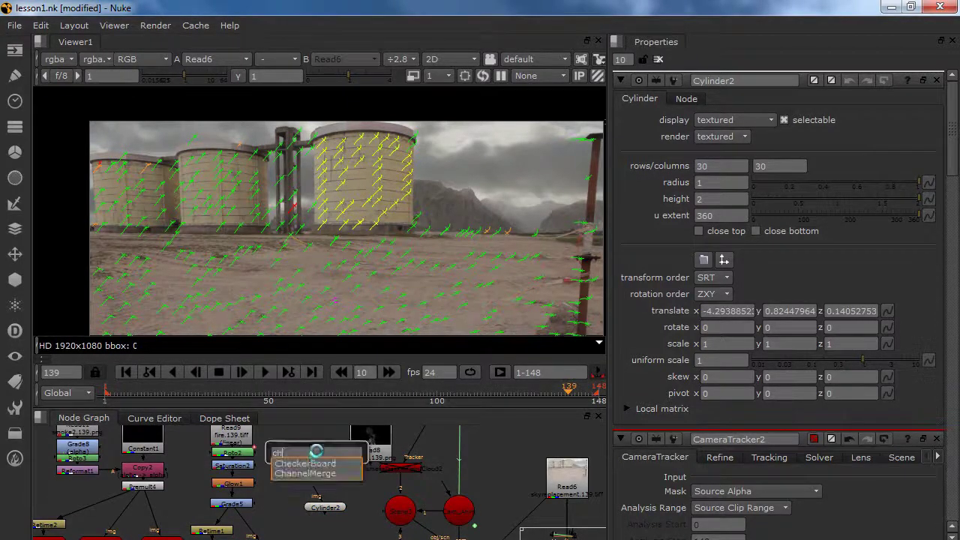
left_click(315, 467)
mouse_move(316, 469)
left_mouse_down()
mouse_move(320, 462)
mouse_move(325, 483)
left_mouse_up()
Connect Cylinder2 to the Scene node and view the checkered cylinder over the footage in Merge7.
middle_click_drag(341, 528, 256, 437)
left_click(483, 504)
key("1")
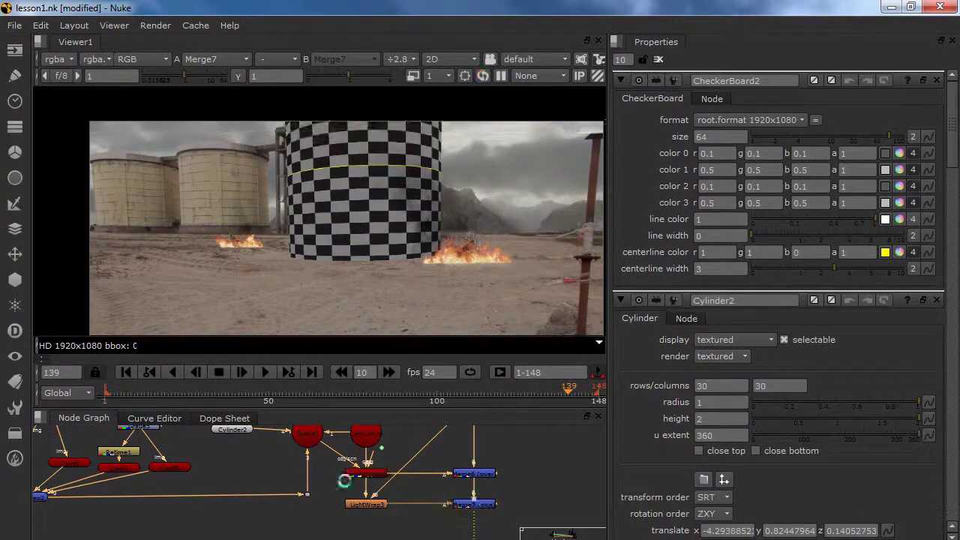
View Scene3 in 3D and set Cylinder2's uniform scale to 0.7.
middle_click_drag(241, 474, 246, 509)
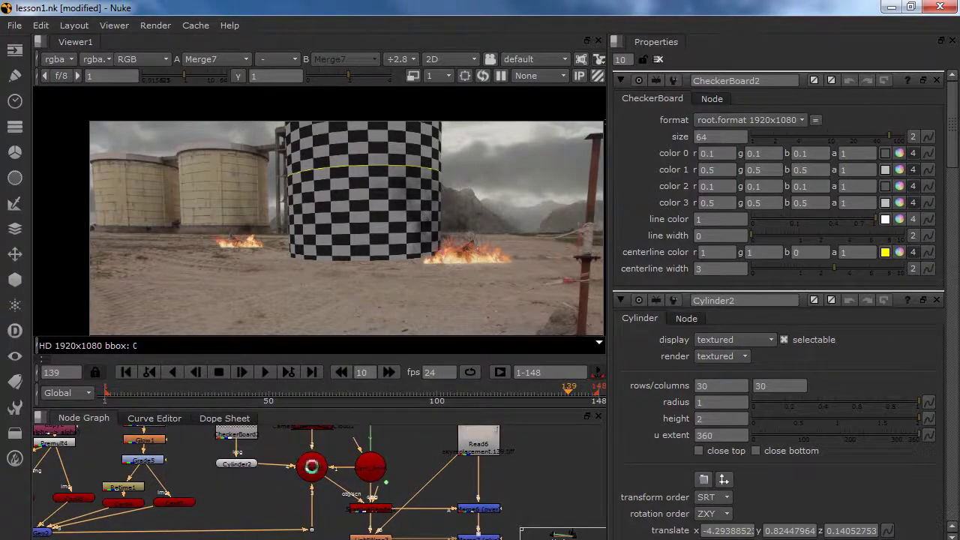
left_click(312, 466)
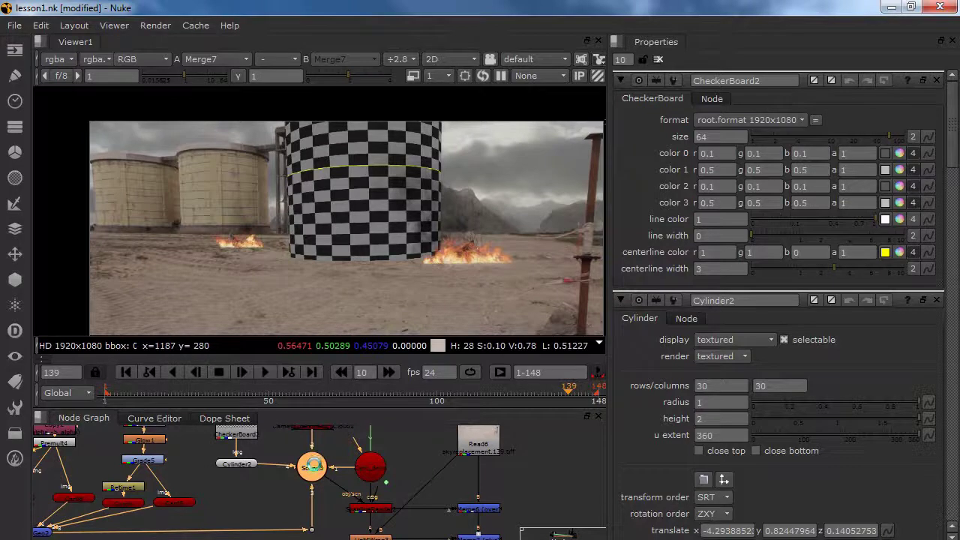
key("1")
left_click_drag(412, 219, 251, 218, "ctrl")
scroll(396, 225, "down", 6)
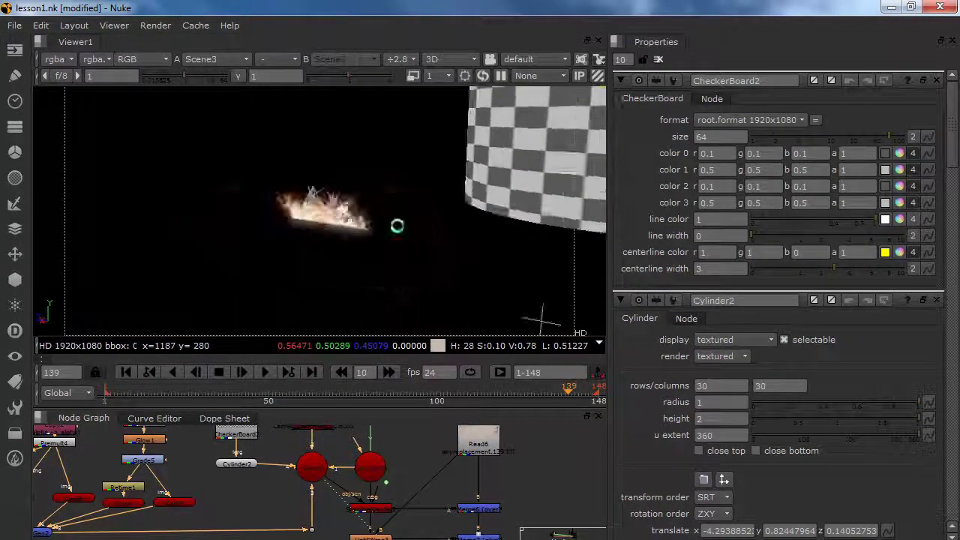
left_click_drag(403, 231, 386, 178, "ctrl")
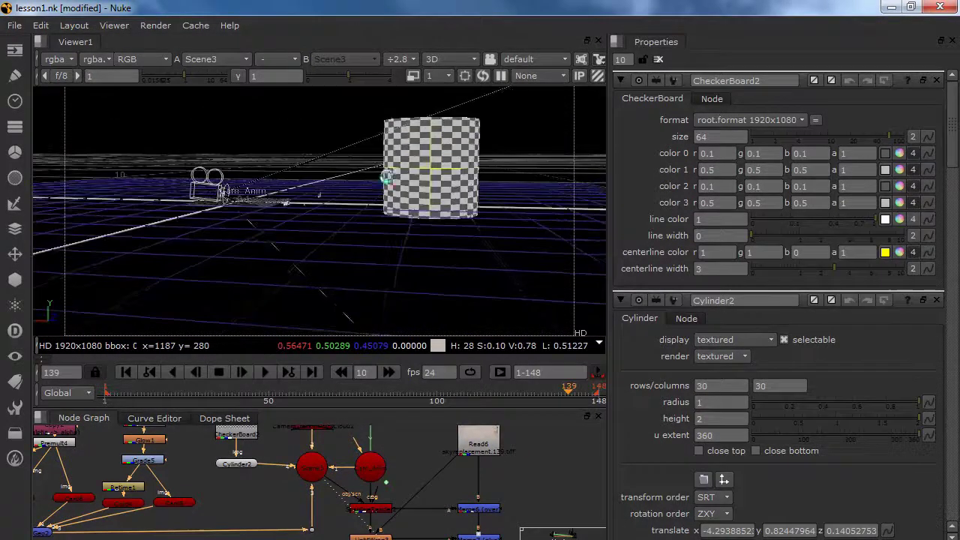
left_click(464, 212)
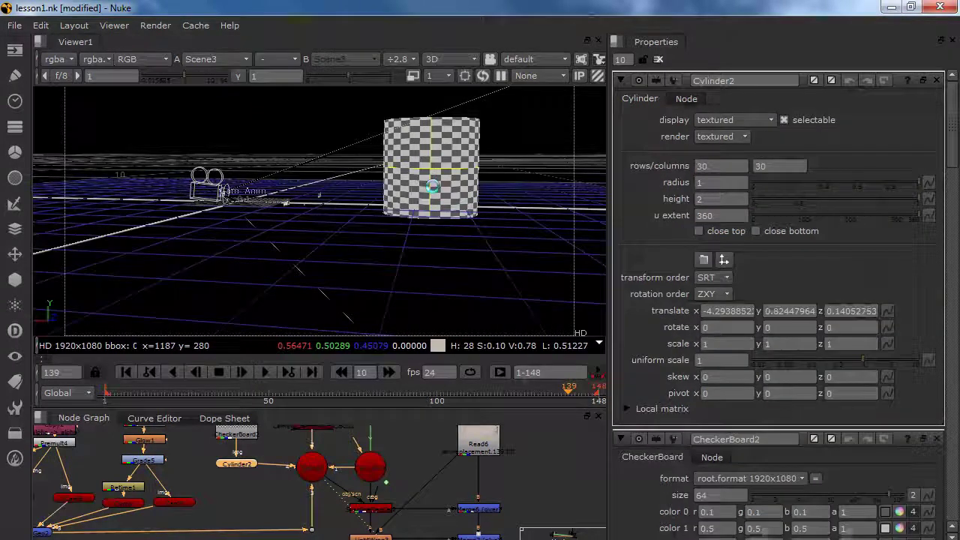
left_click_drag(862, 359, 855, 359)
Display the camera tracker's point cloud in the 3D scene and select and frame the cylinder.
middle_click_drag(357, 473, 362, 504)
left_click(331, 453)
left_click(447, 169)
key("f")
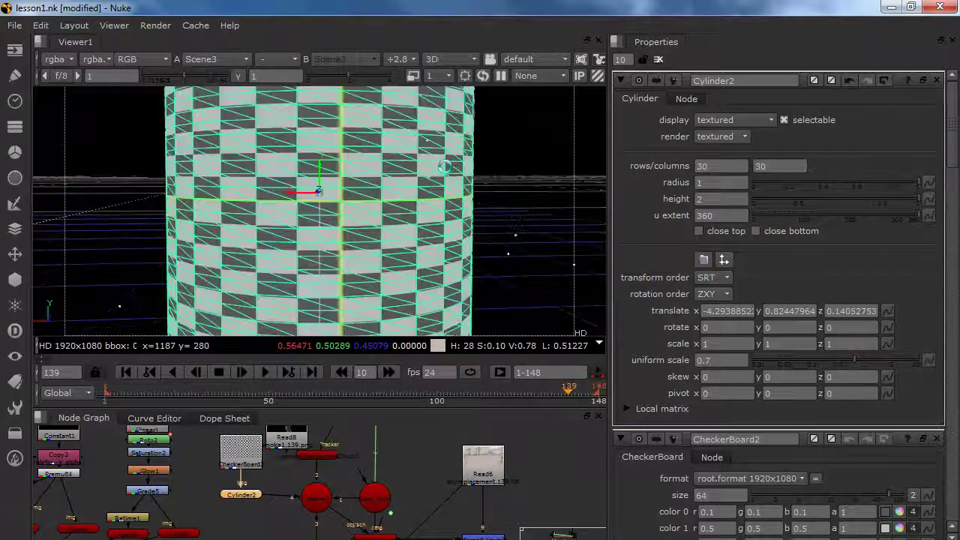
Viewing from above, move Cylinder2 along X to about -4.72 so its near side meets the tank's track points.
left_click_drag(447, 169, 464, 213, "ctrl")
scroll(464, 214, "down", 4)
left_click_drag(320, 287, 165, 303, "ctrl")
right_click_drag(164, 303, 333, 163, "alt")
scroll(343, 202, "down", 4)
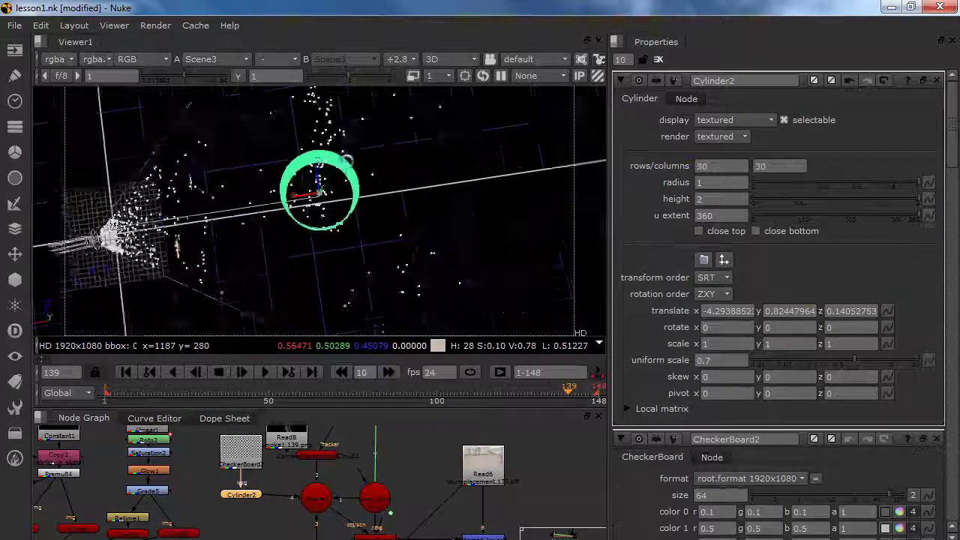
left_click_drag(354, 165, 355, 203, "alt")
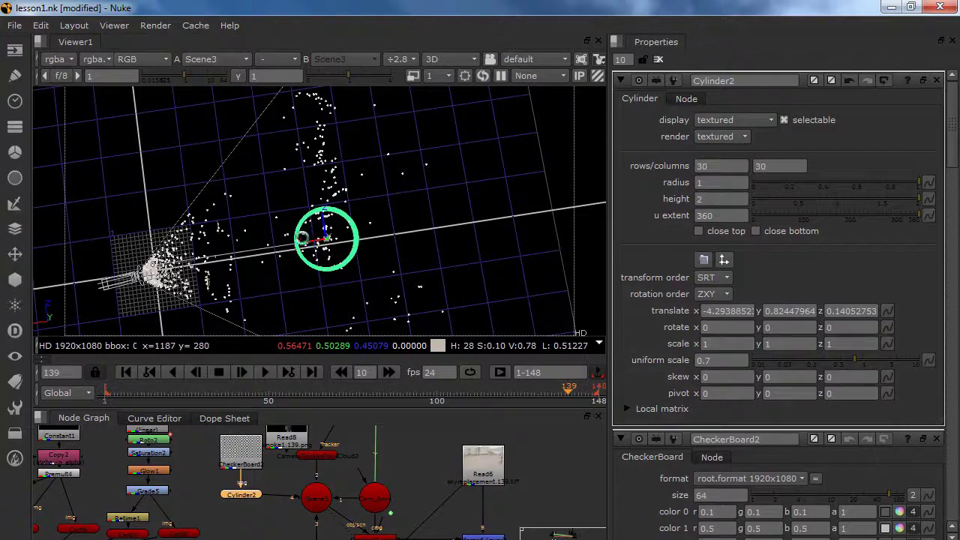
left_click_drag(303, 240, 306, 240)
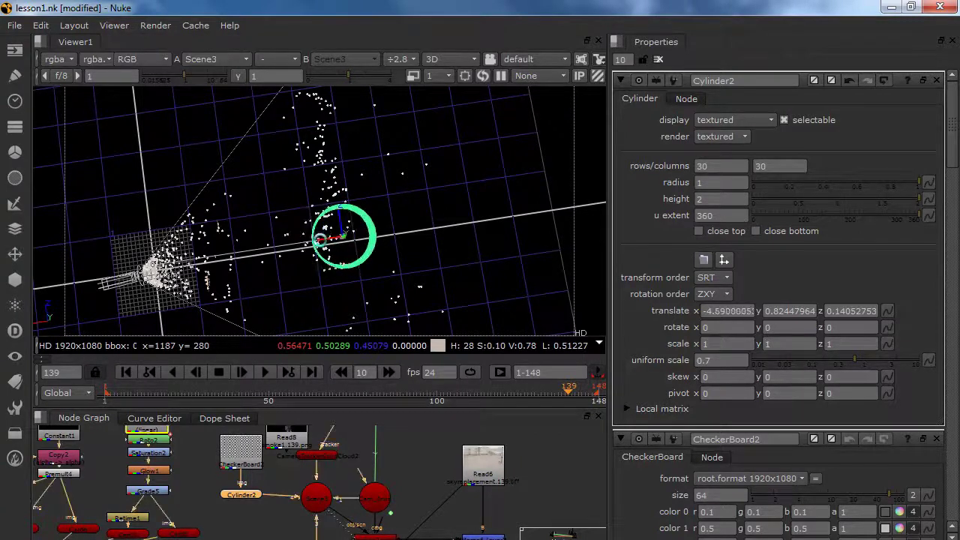
left_click_drag(366, 310, 380, 153, "ctrl")
right_click_drag(379, 153, 376, 210, "alt")
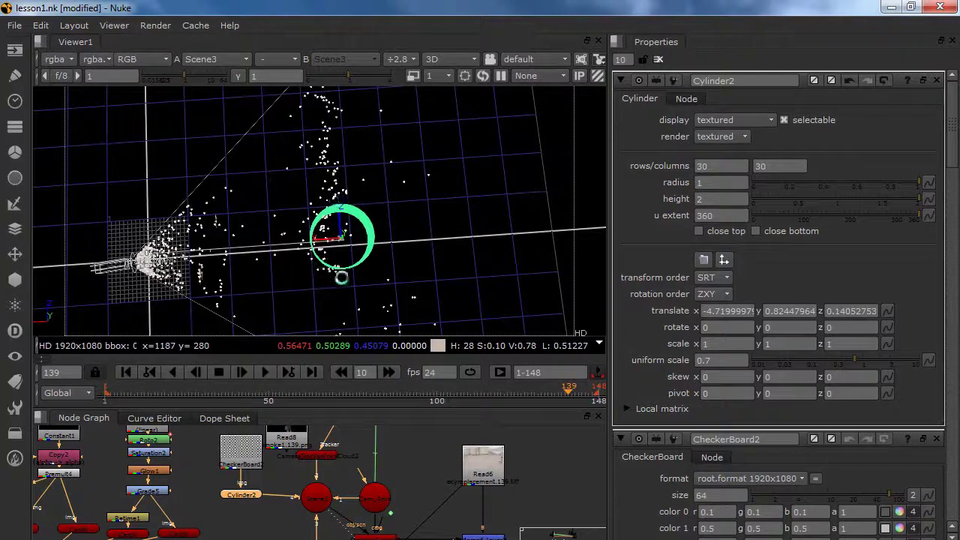
View the Merge7 composite again and turn on proxy mode for the viewer.
right_click_drag(383, 312, 435, 213, "alt")
middle_click_drag(439, 534, 439, 483)
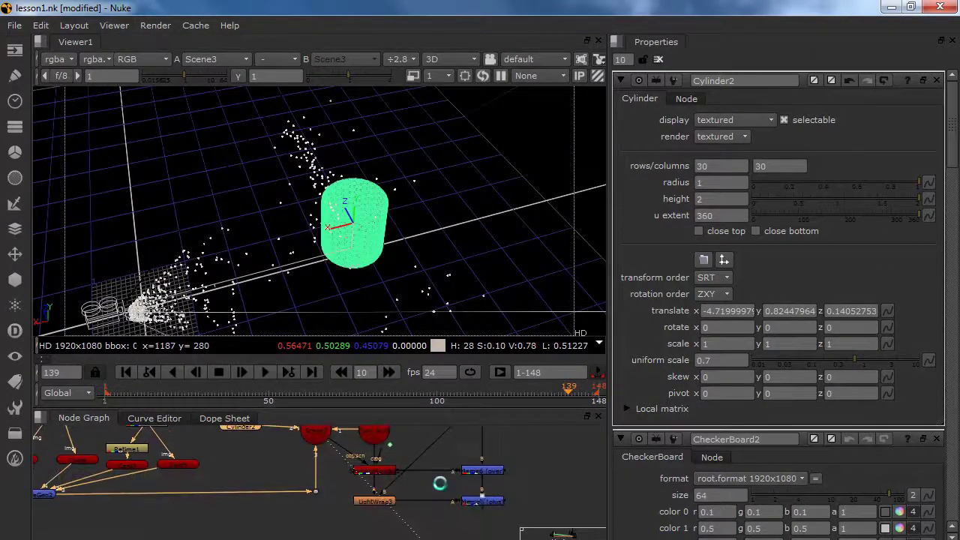
left_click(480, 503)
key("1")
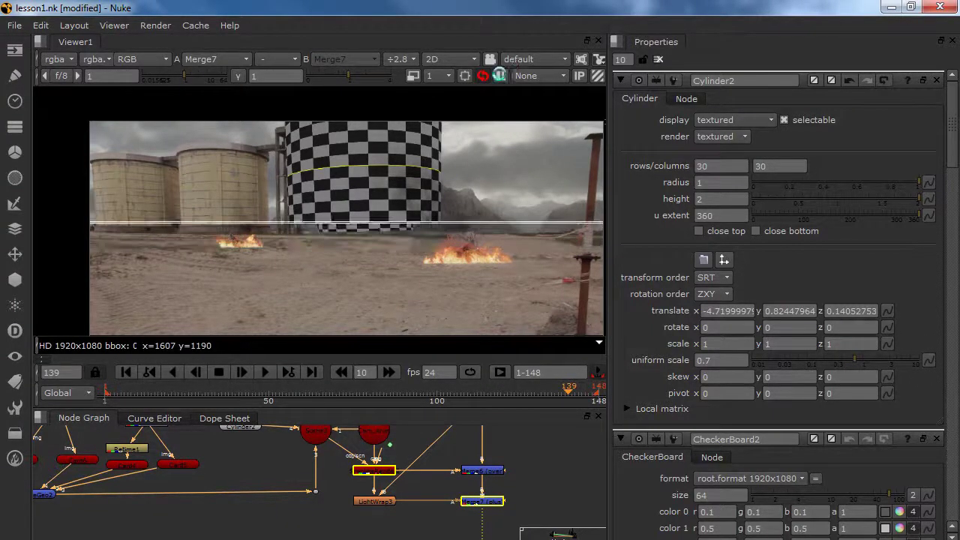
left_click(415, 75)
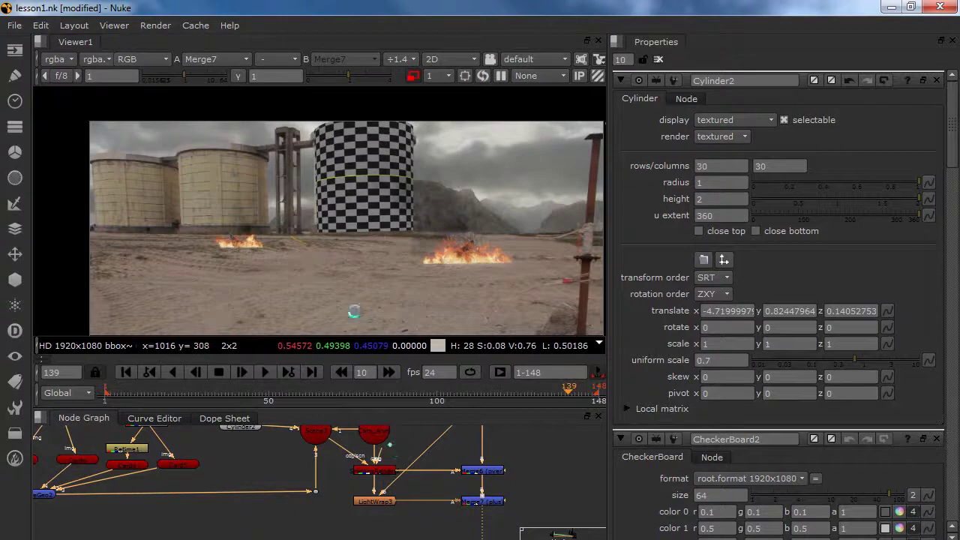
Lower Merge6's mix to 0.585 so the tank shows through the checkered cylinder.
scroll(367, 214, "up", 3)
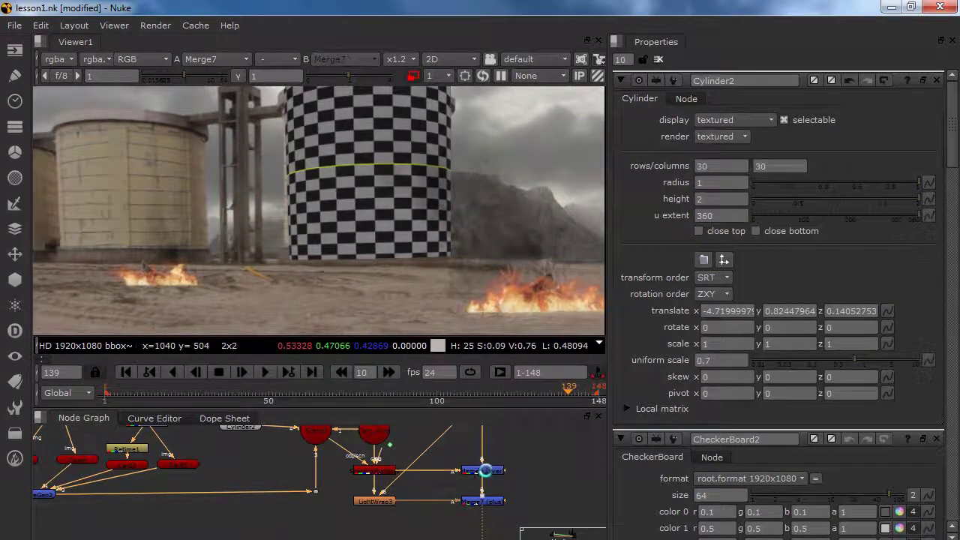
double_click(485, 471)
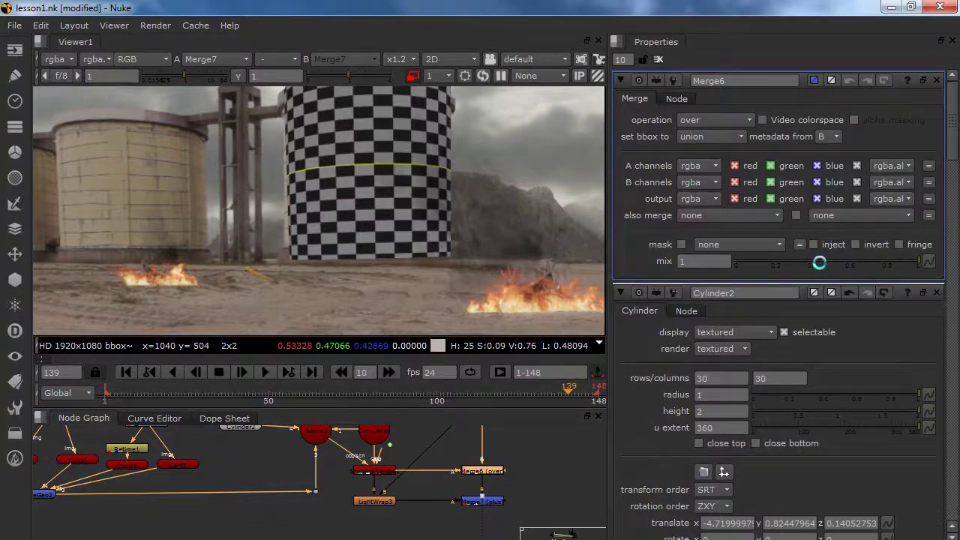
left_click_drag(817, 261, 842, 261)
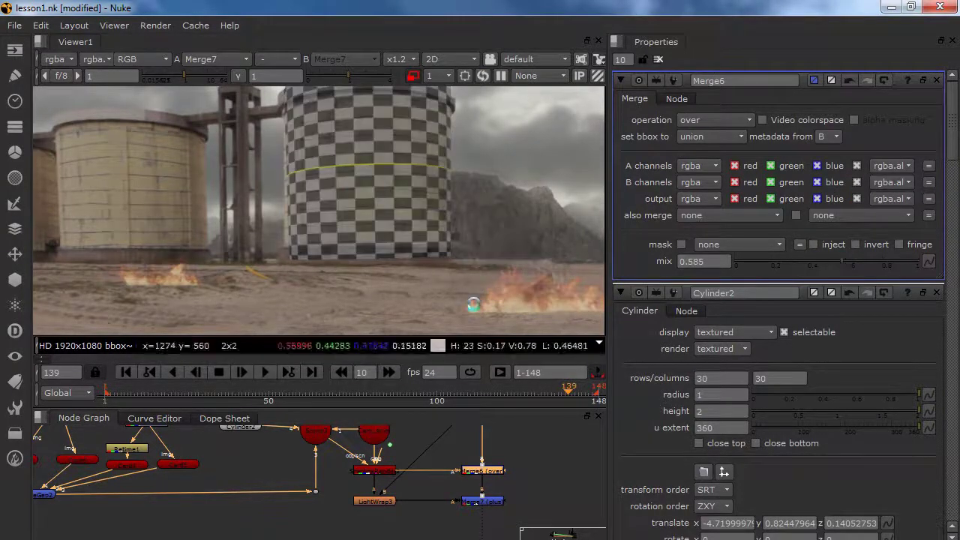
Examine how the semi-transparent cylinder's edges, base and rim line up with the storage tank in the footage.
scroll(343, 172, "up", 3)
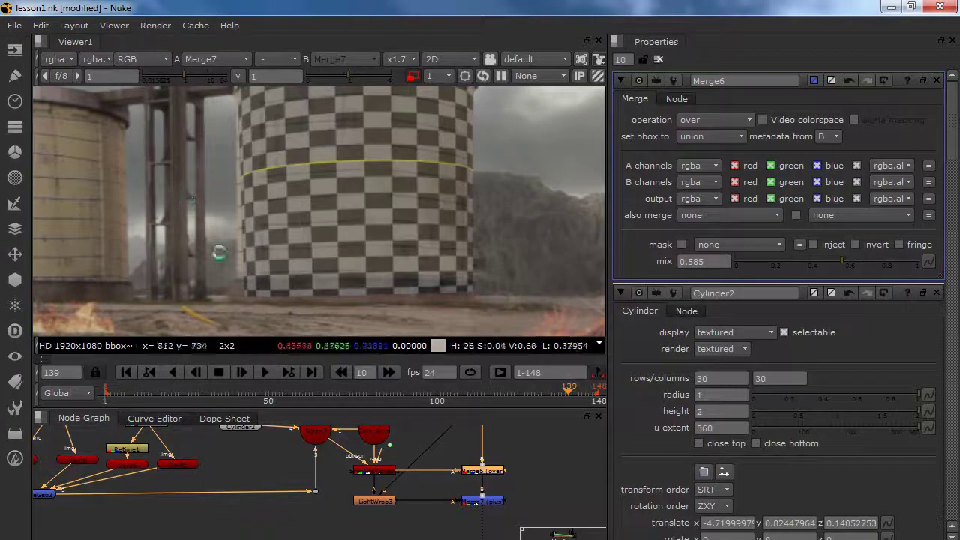
scroll(194, 201, "down", 3)
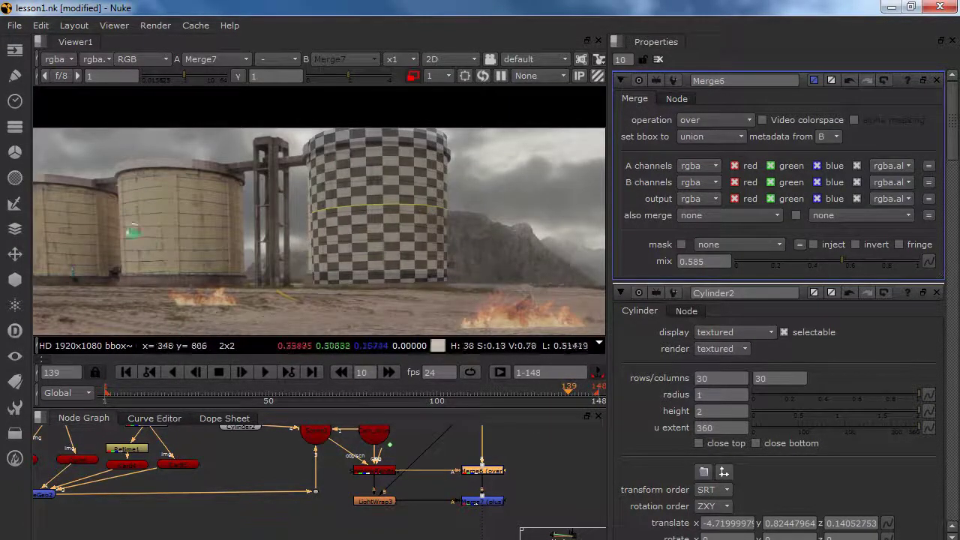
middle_click_drag(484, 297, 361, 224)
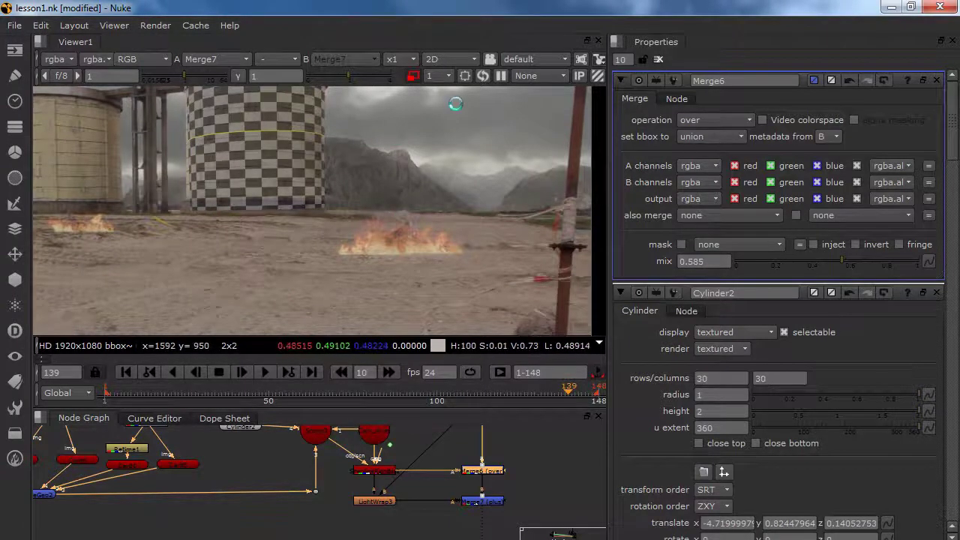
middle_click_drag(404, 247, 456, 187)
middle_click_drag(262, 248, 324, 333)
middle_click_drag(354, 274, 337, 311)
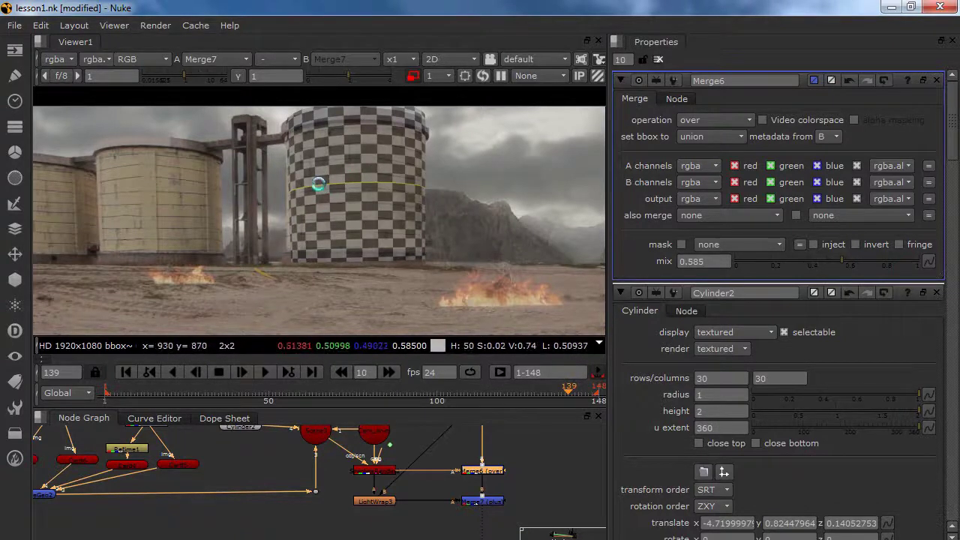
scroll(422, 242, "down", 3)
scroll(409, 239, "up", 5)
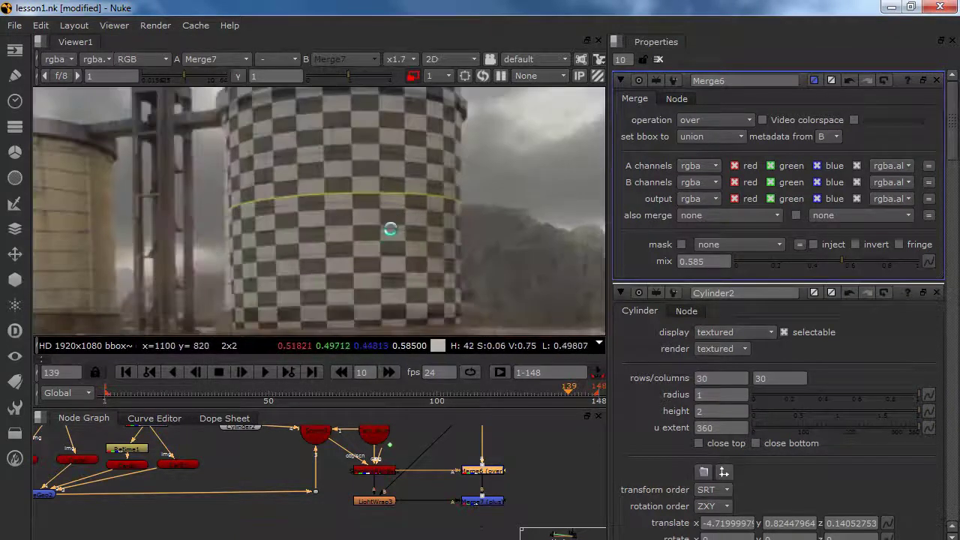
middle_click_drag(363, 252, 382, 282)
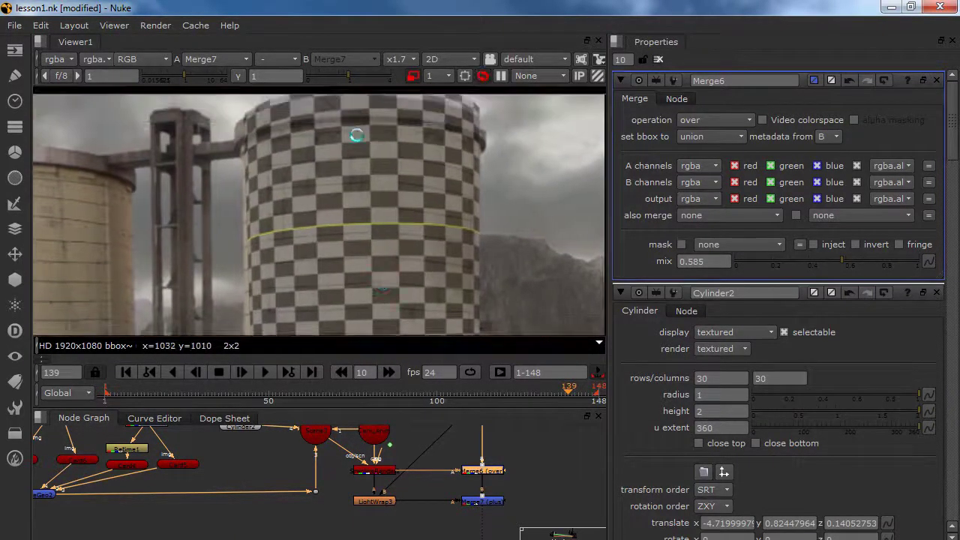
scroll(401, 238, "up", 2)
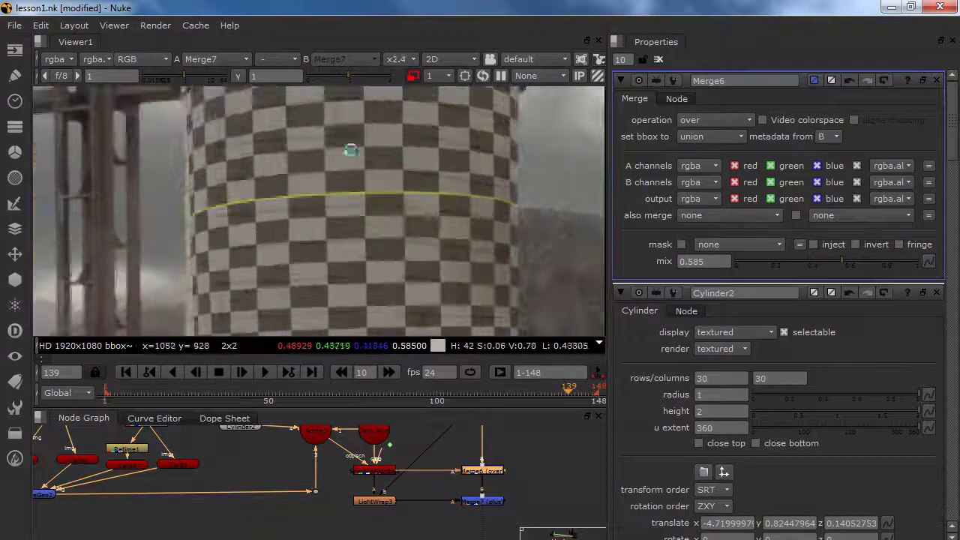
scroll(317, 238, "down", 2)
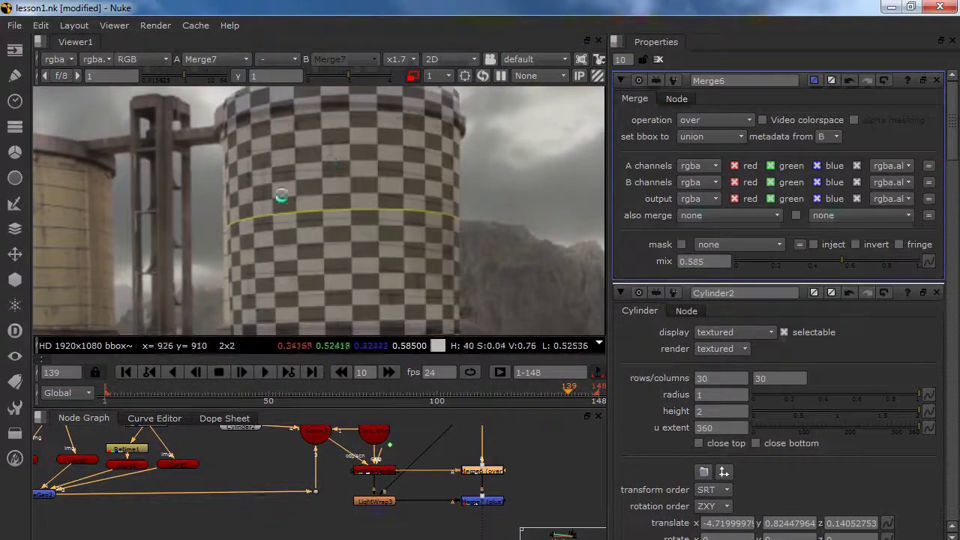
Move Cylinder2 to about 0.16 in Z and 0.788 in Y to align it with the storage tank.
middle_click_drag(301, 273, 304, 251)
middle_click_drag(327, 453, 335, 529)
double_click(258, 502)
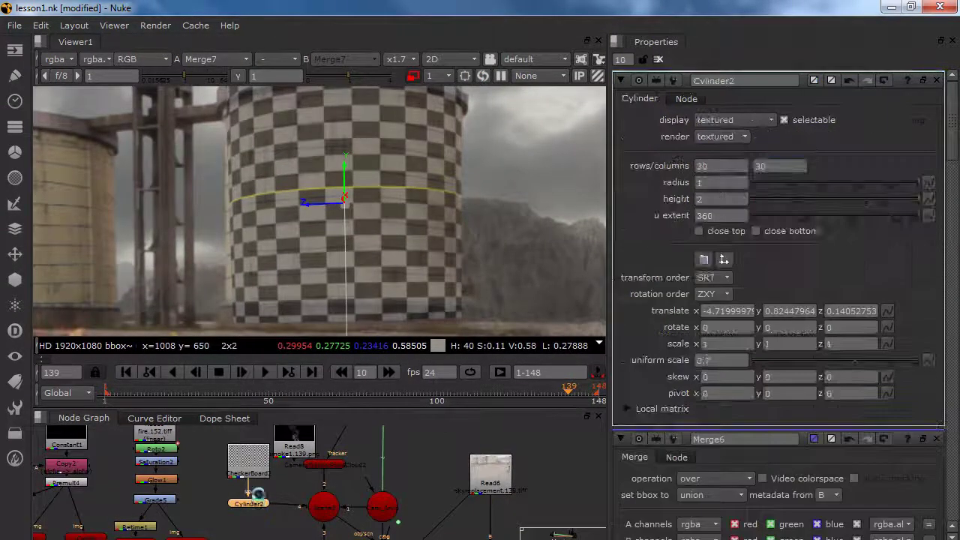
left_click_drag(312, 199, 307, 204)
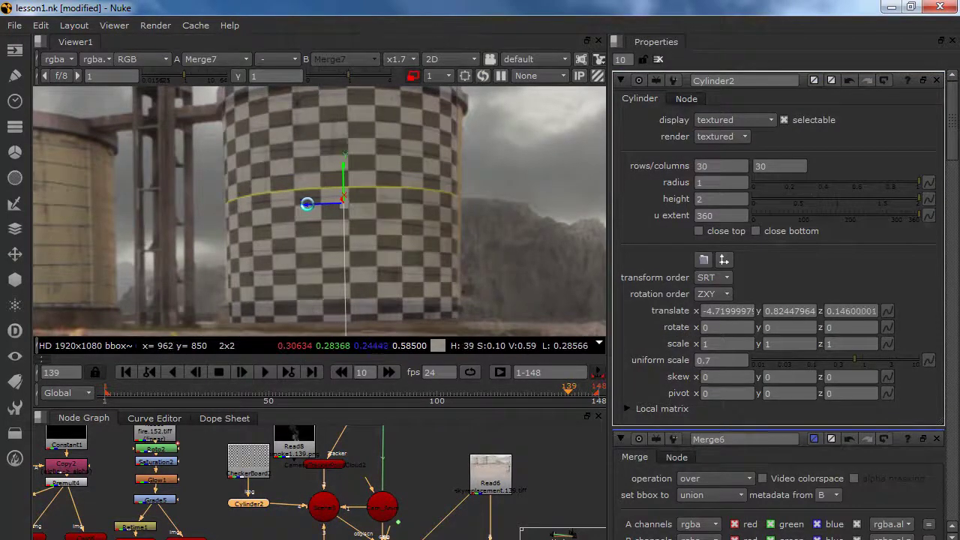
mouse_move(443, 242)
middle_mouse_down()
mouse_move(450, 223)
mouse_move(456, 246)
middle_mouse_up()
left_click_drag(332, 208, 322, 210)
middle_click_drag(379, 197, 385, 215)
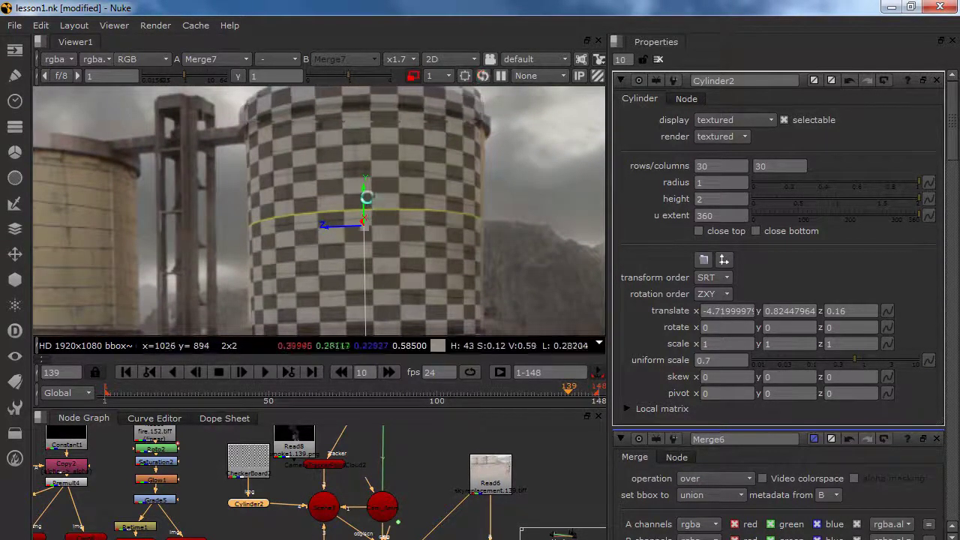
left_click_drag(364, 187, 365, 195)
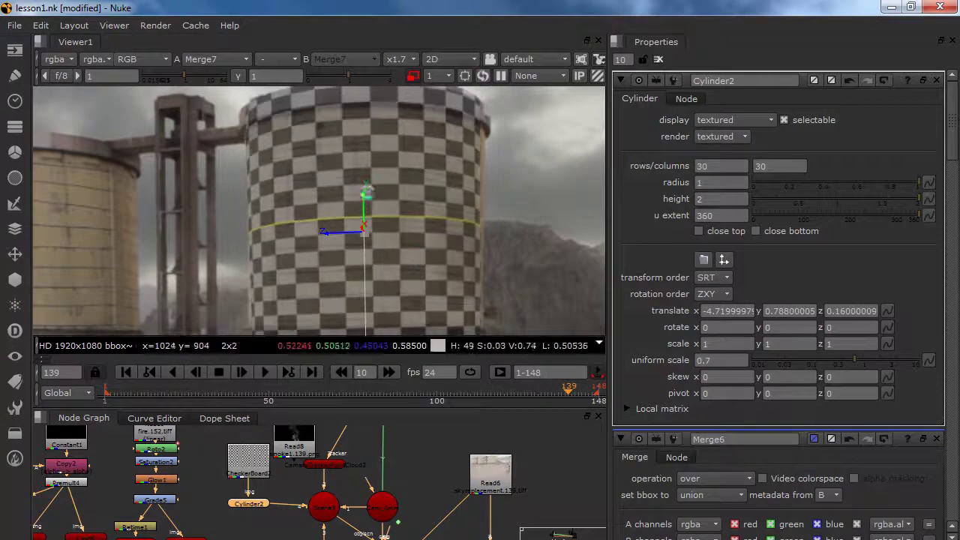
middle_click_drag(420, 244, 421, 225)
Check the cylinder's fit on the storage tank at frames 87, 142, 18 and 77.
scroll(420, 224, "down", 4)
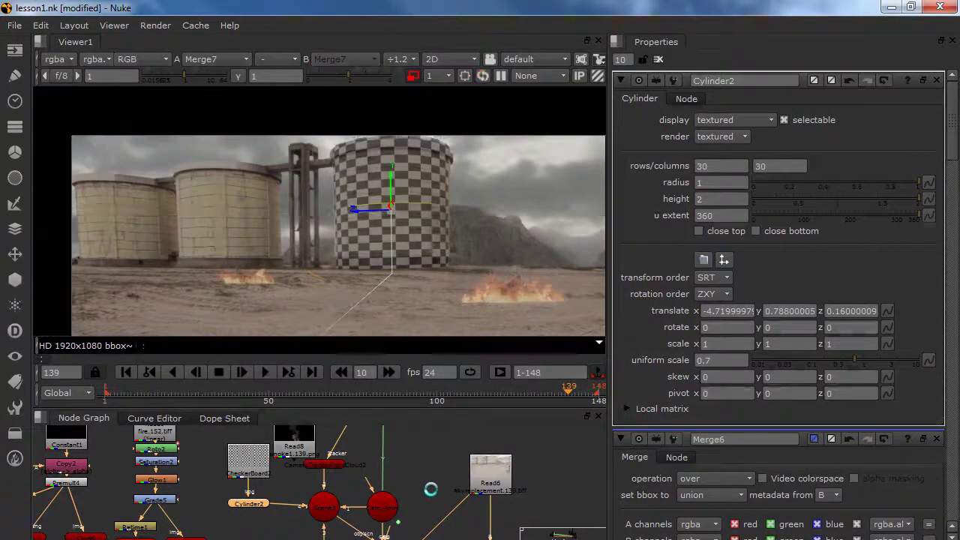
left_click(395, 391)
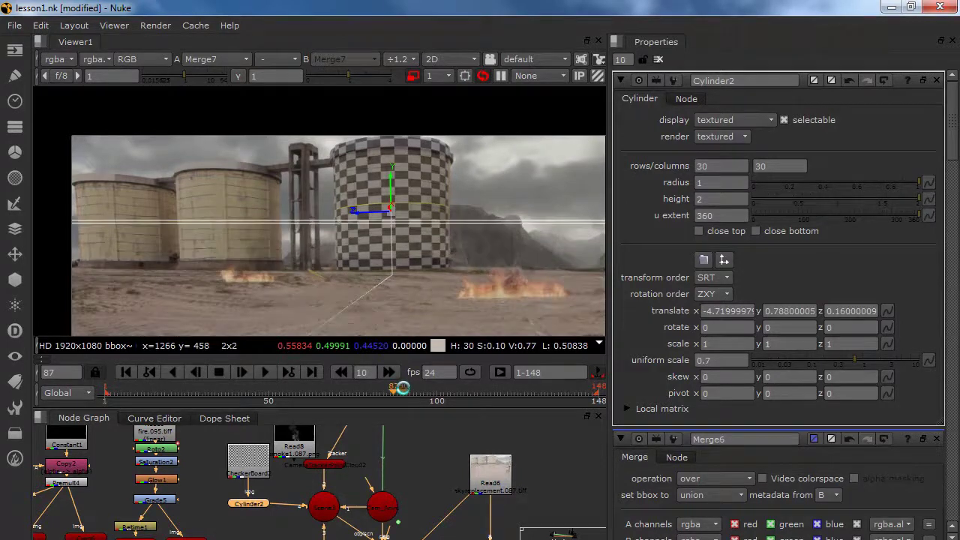
left_click(578, 389)
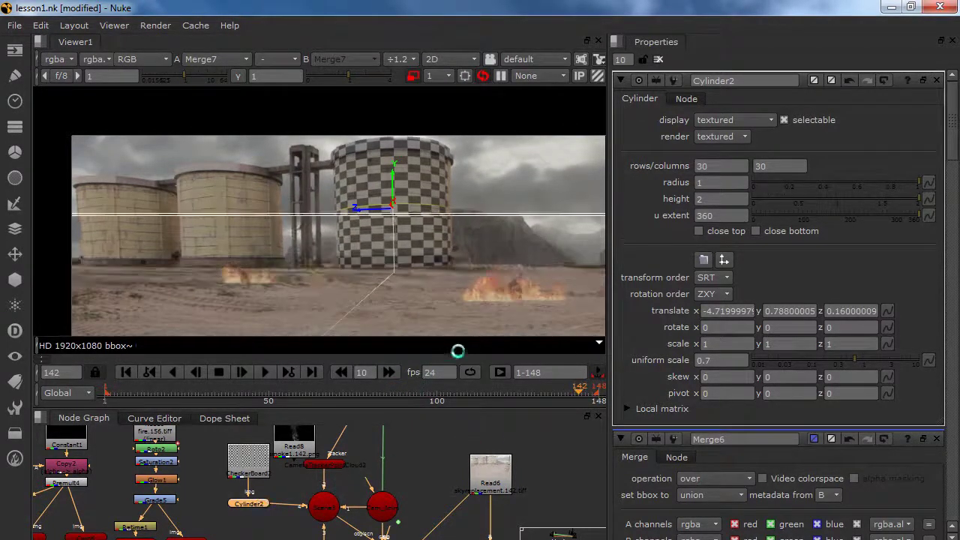
left_click(163, 387)
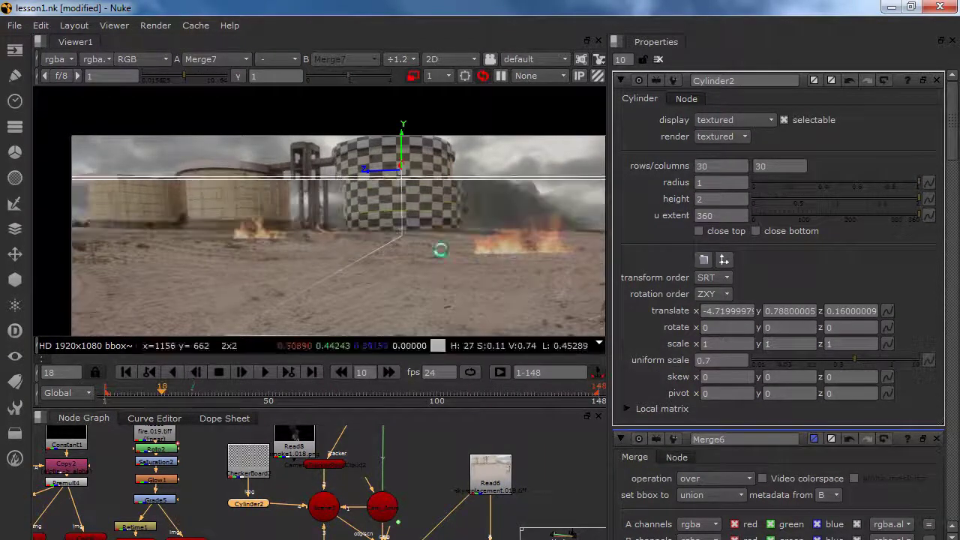
left_click(360, 391)
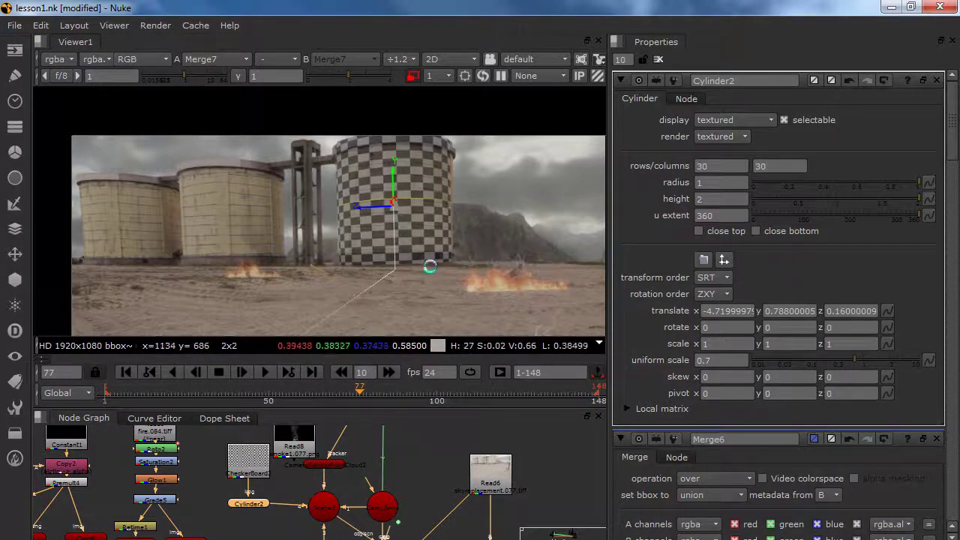
middle_click_drag(394, 333, 390, 275)
scroll(392, 255, "down", 3)
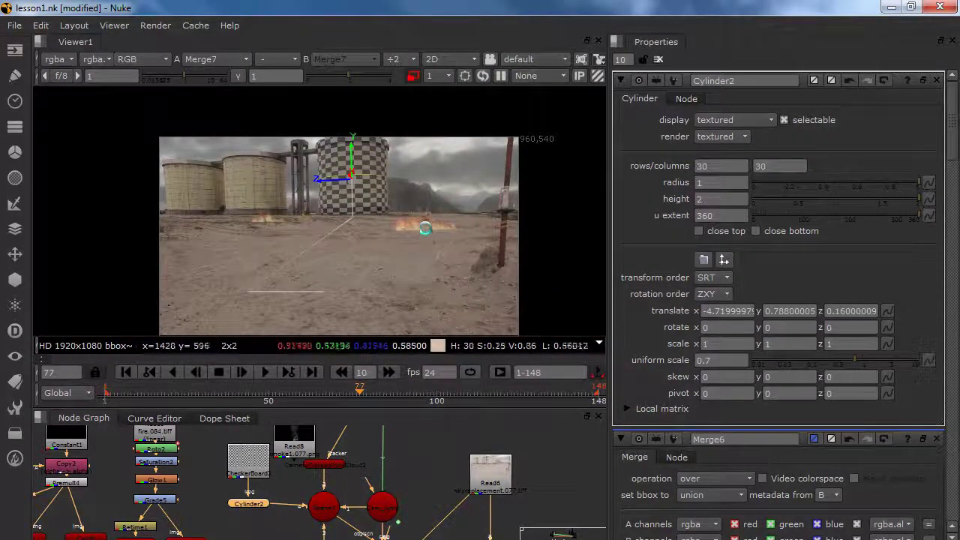
scroll(425, 229, "up", 3)
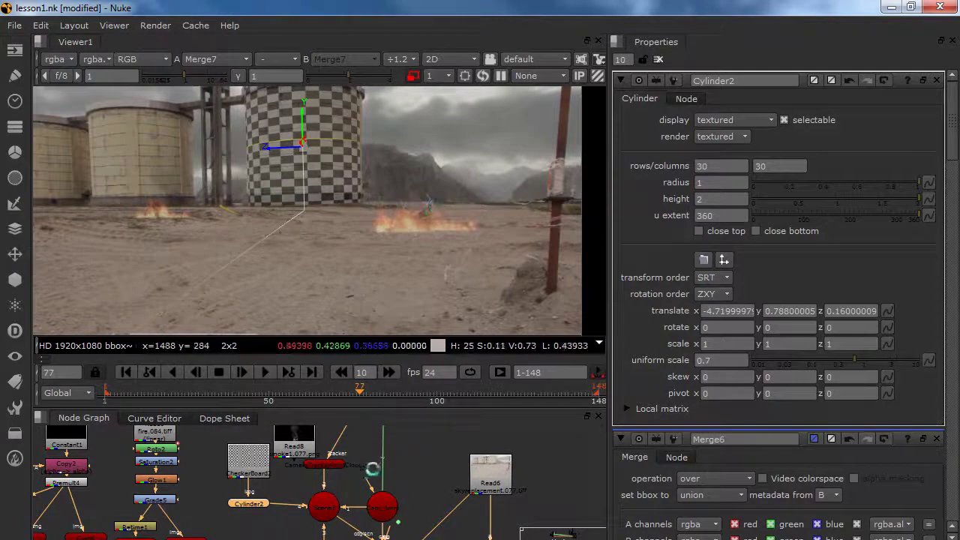
middle_click_drag(227, 222, 343, 186)
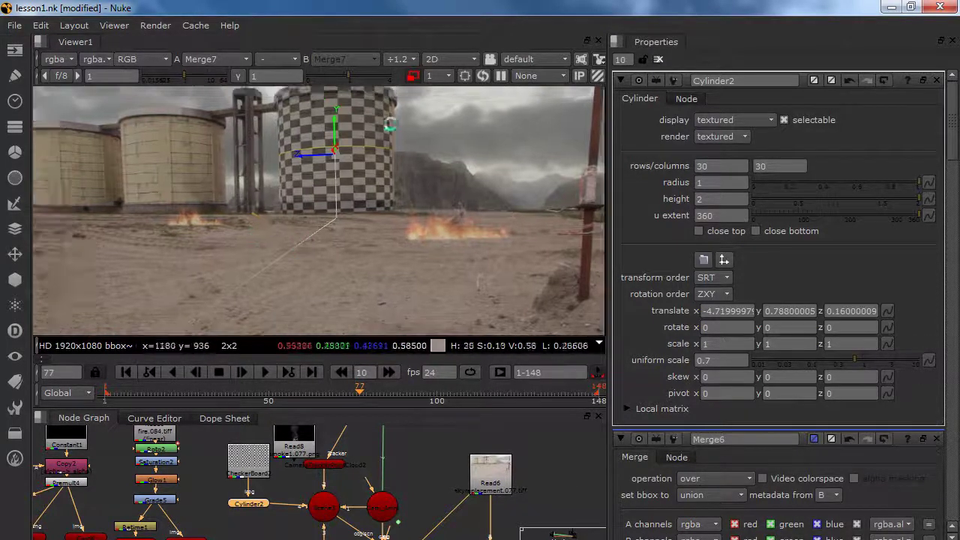
middle_click_drag(372, 156, 375, 181)
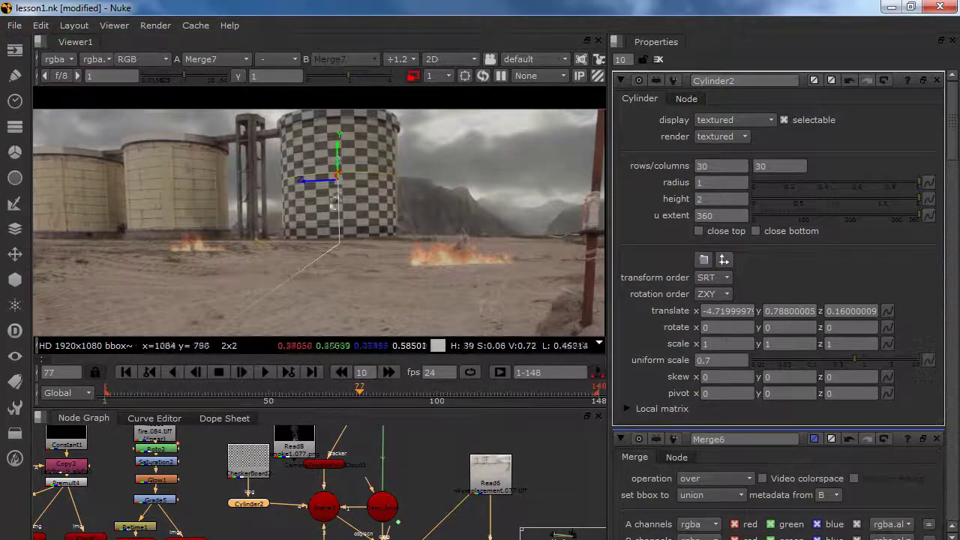
scroll(353, 255, "down", 3)
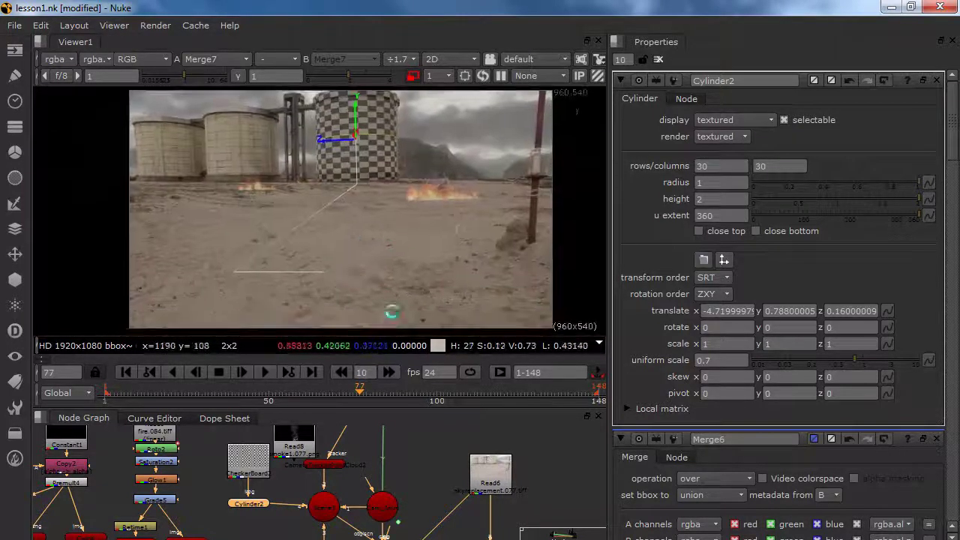
scroll(412, 484, "down", 5)
middle_click_drag(173, 457, 273, 472)
scroll(273, 473, "down", 2)
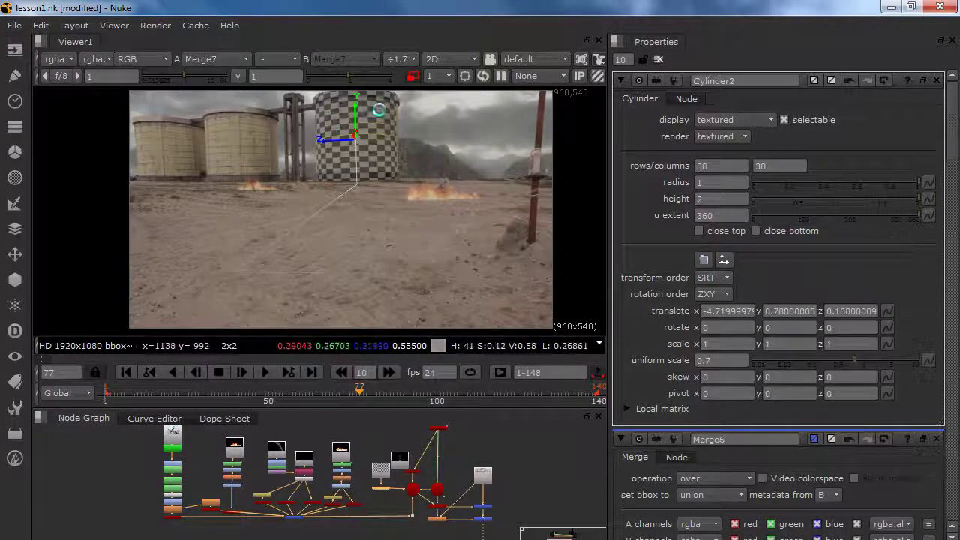
middle_click_drag(478, 506, 481, 452)
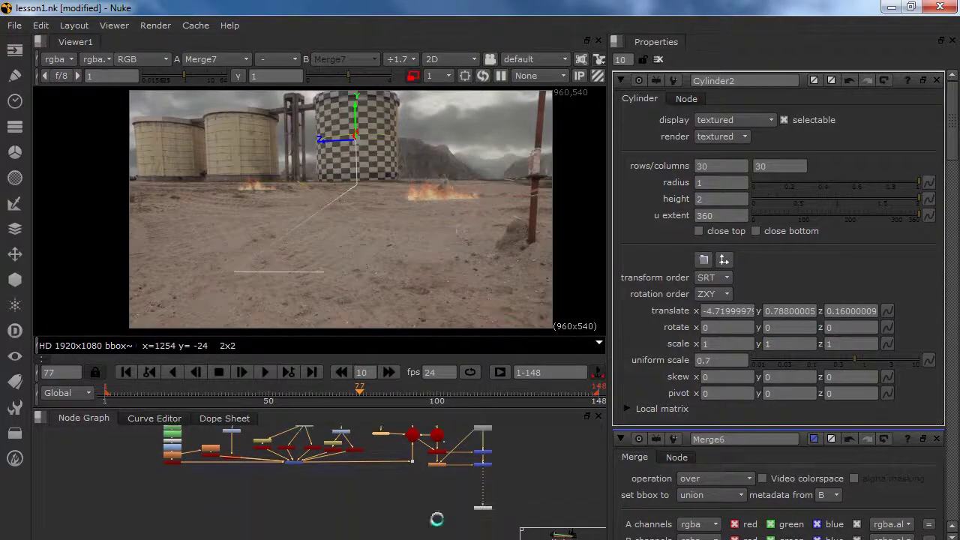